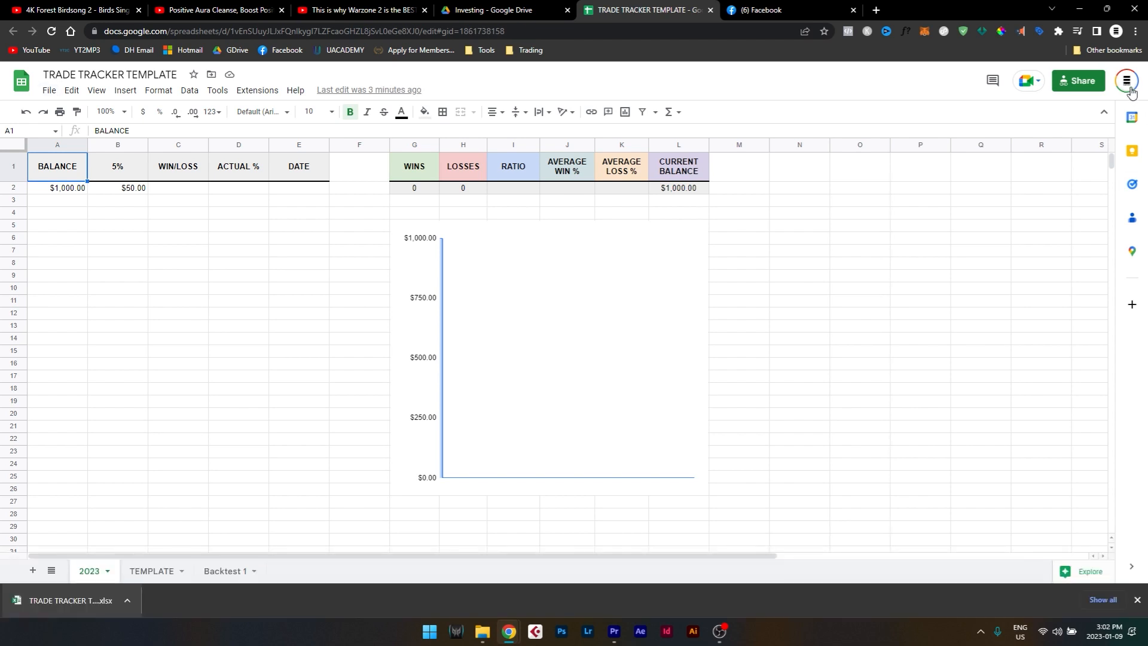
Open the trade tracker spreadsheet under the Seven Tree Media Google account.
left_click(1126, 81)
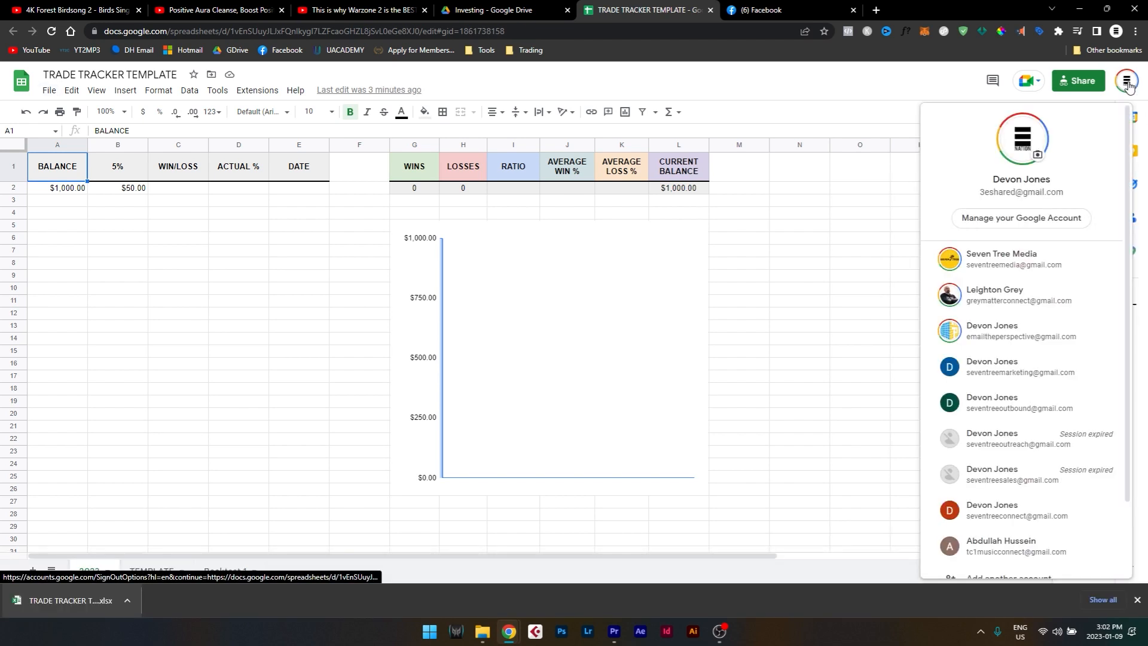
left_click(1005, 259)
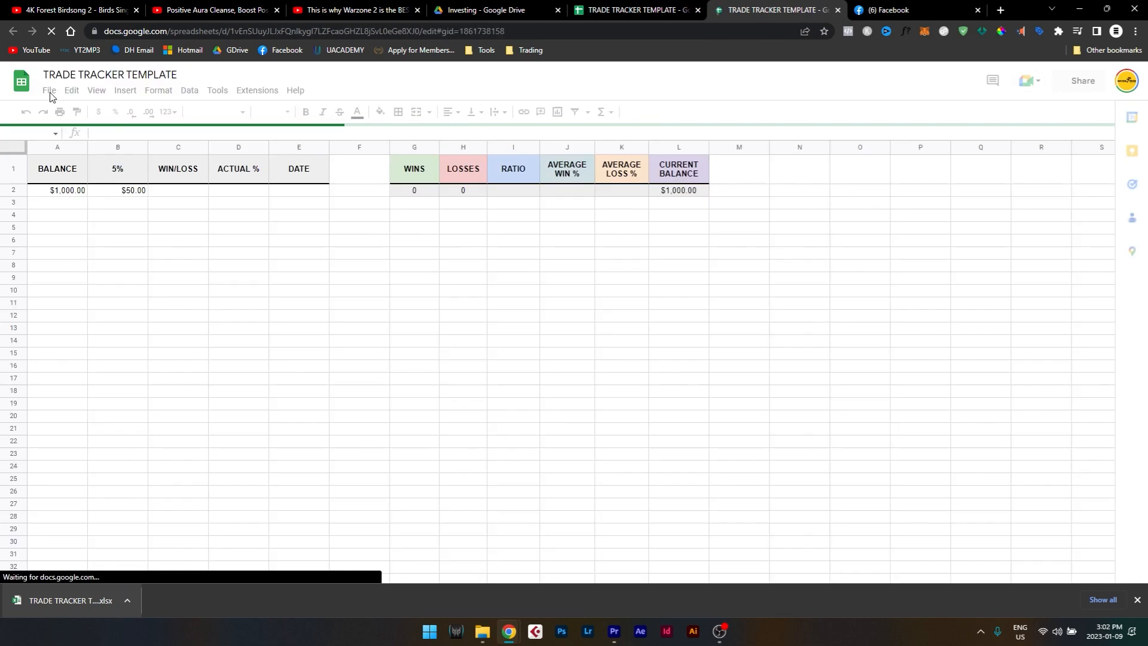
left_click(1103, 200)
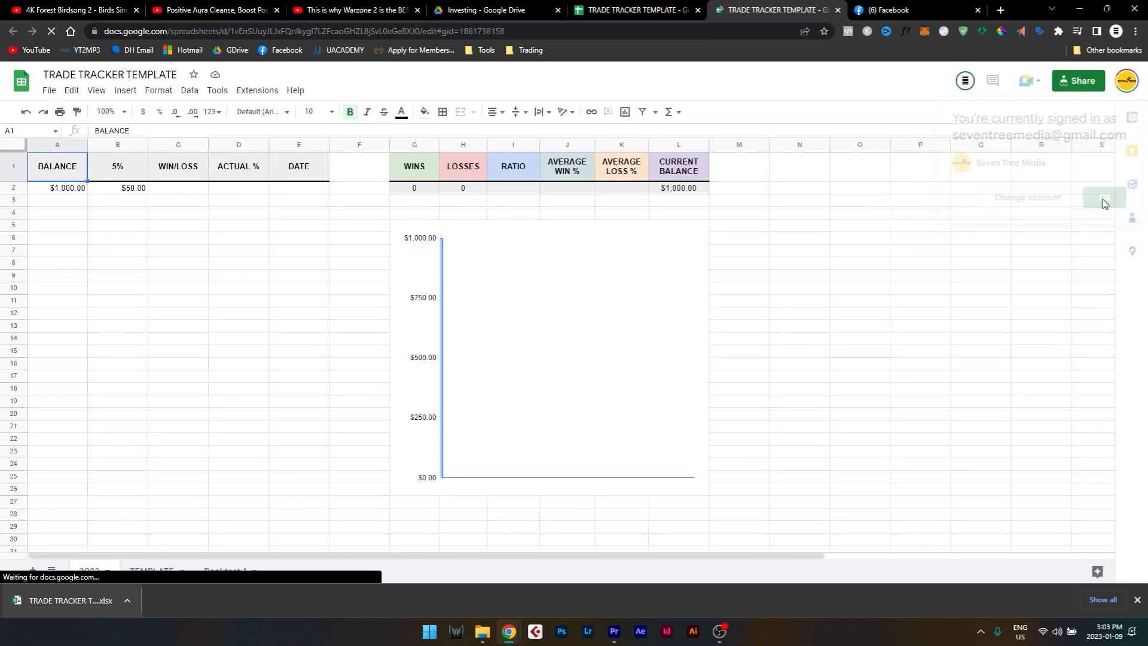
Start making a copy of the spreadsheet and name it TRADE TRACKER TEMPLATE, without the "Copy of" prefix.
left_click(50, 92)
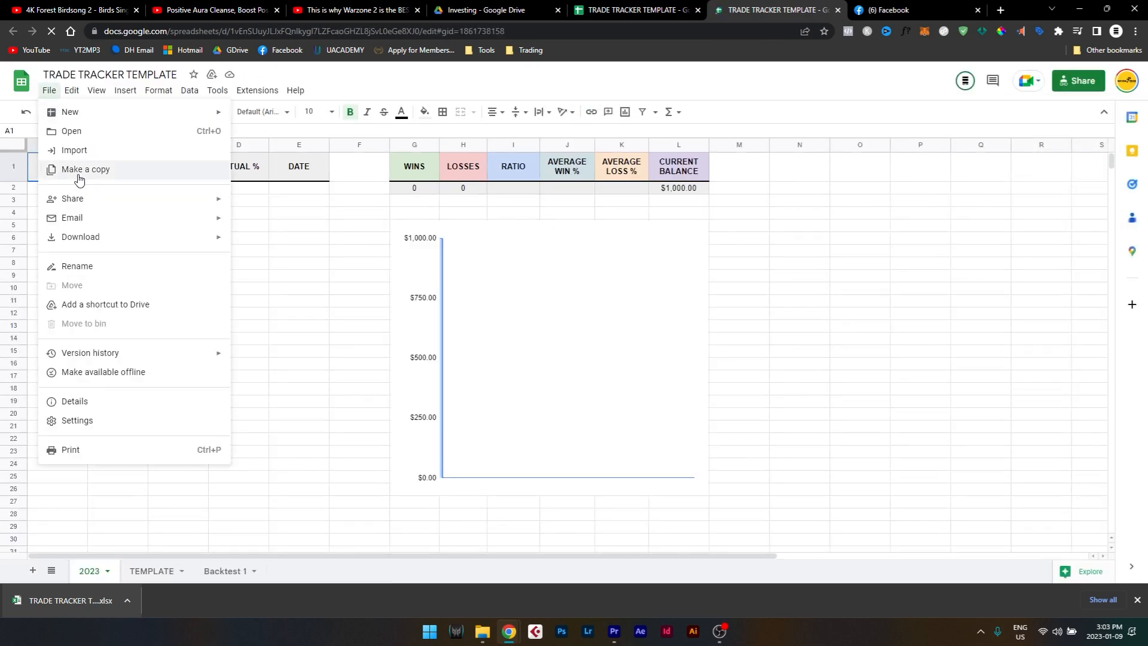
left_click(79, 170)
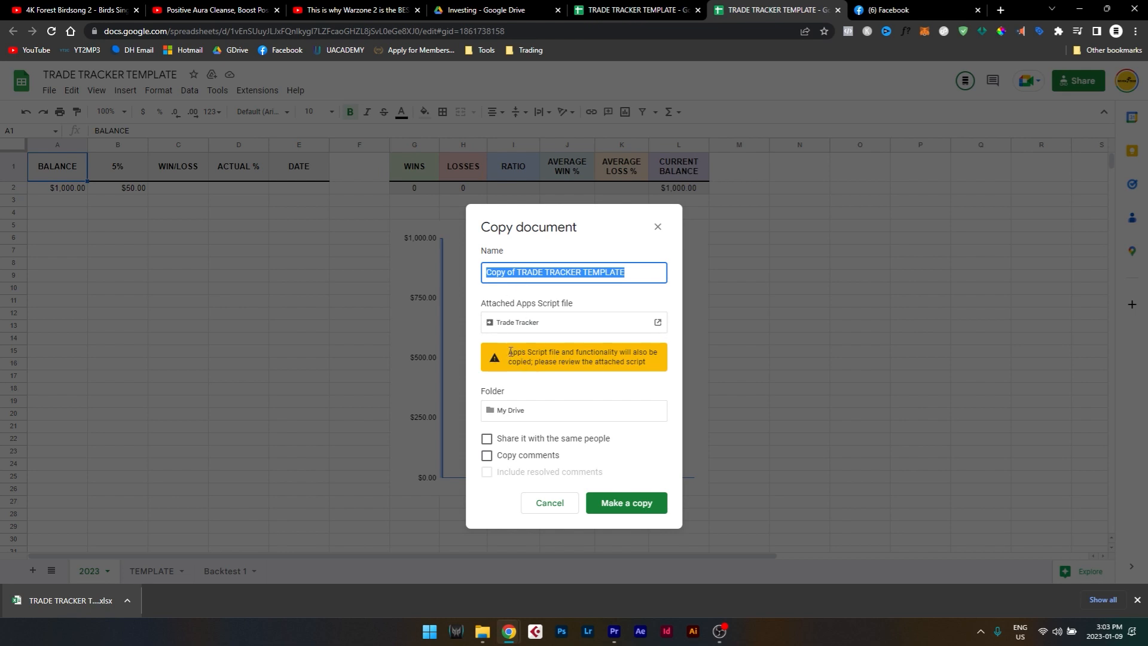
left_click_drag(509, 353, 657, 364)
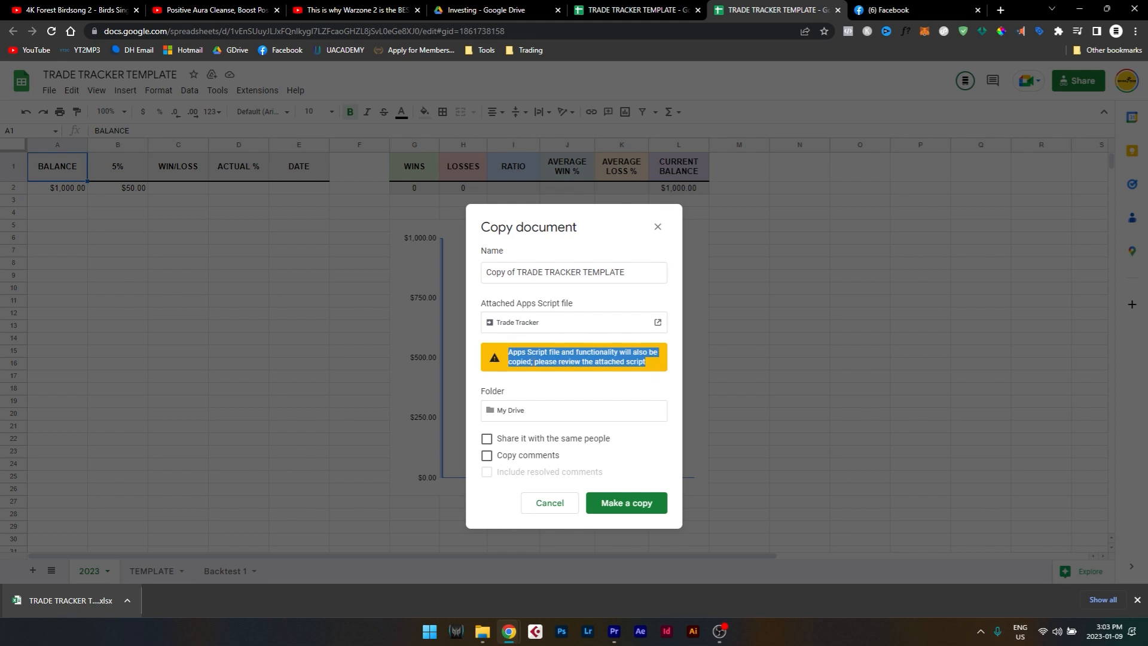
left_click(596, 360)
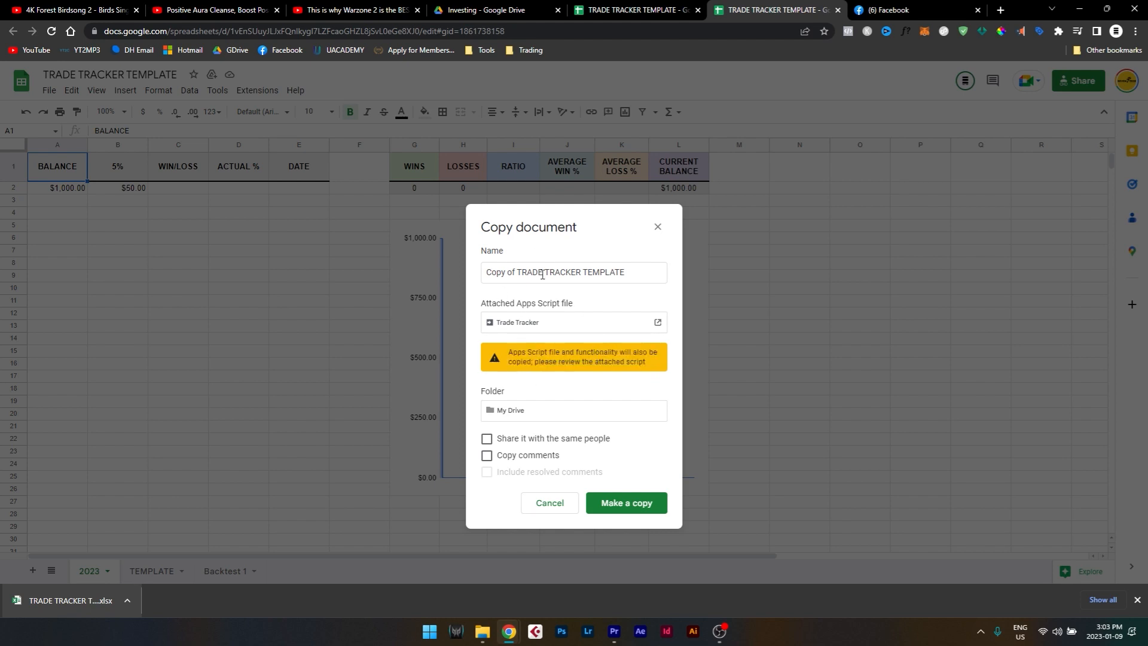
left_click_drag(513, 270, 441, 282)
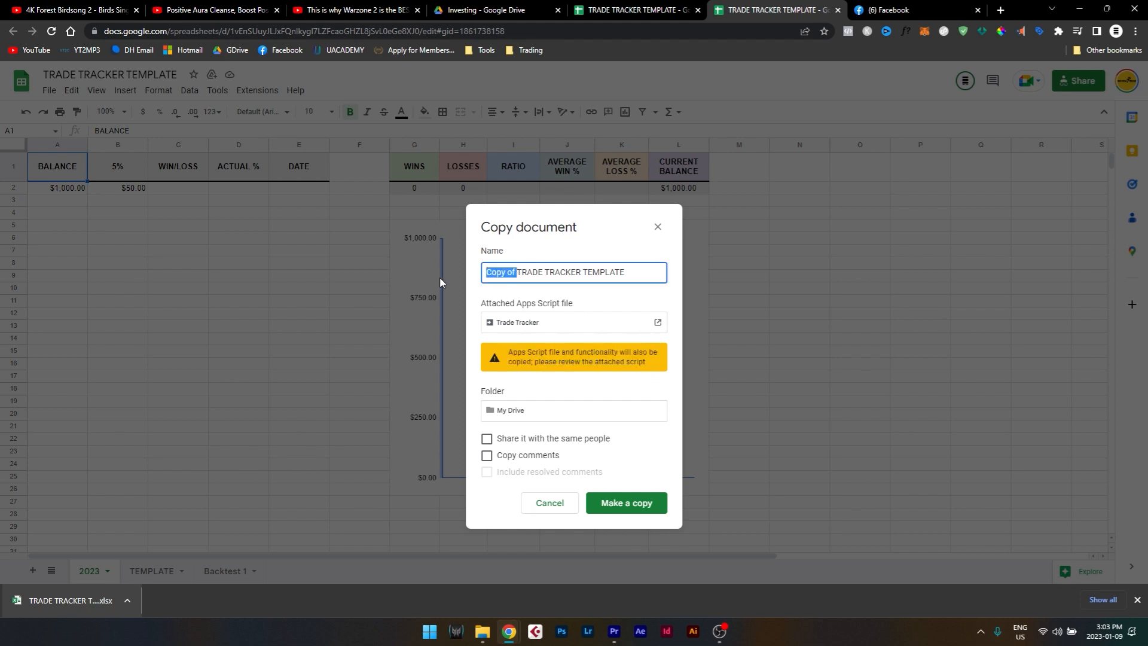
key("BackSpace")
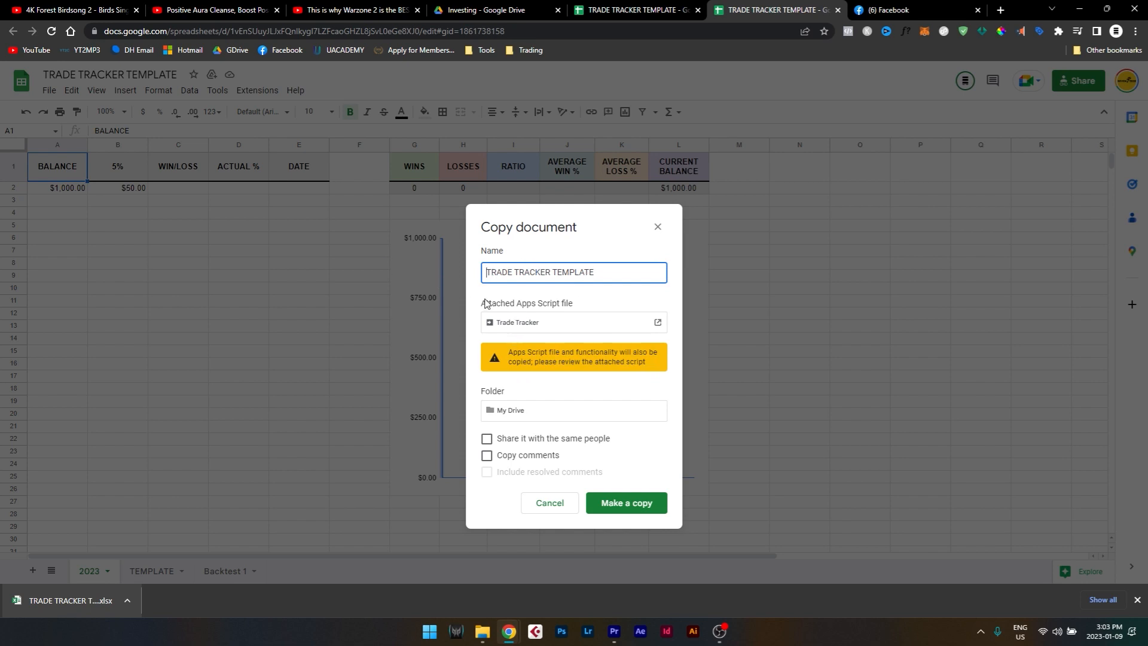
Create a new folder named Investing in My Drive and save the spreadsheet copy in it.
left_click(502, 411)
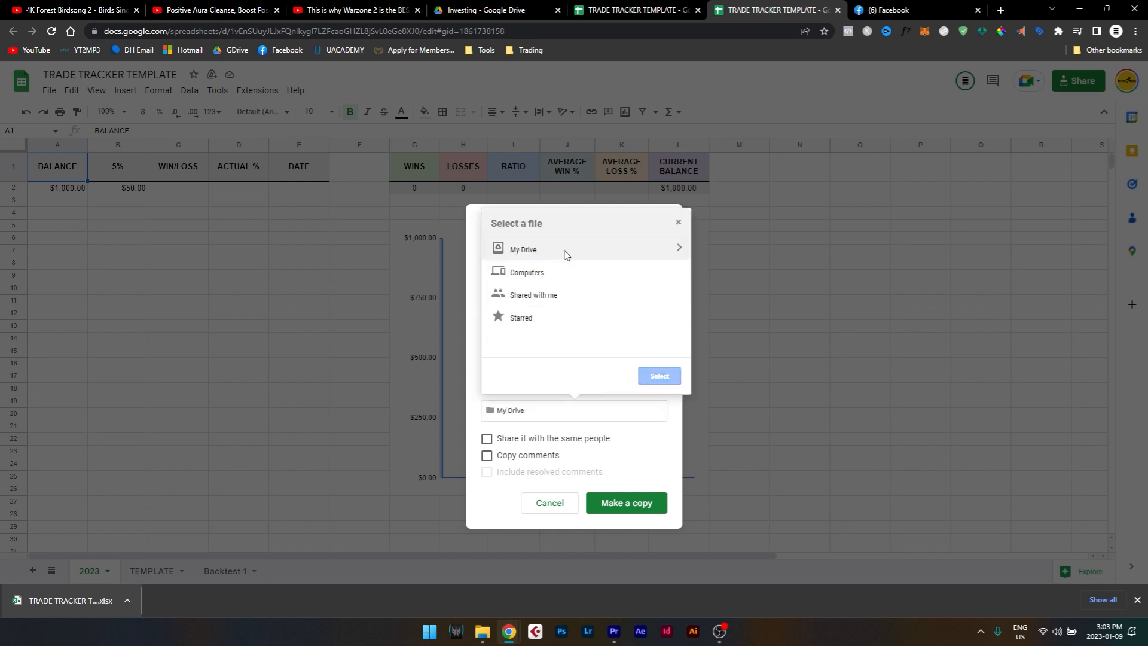
left_click(678, 249)
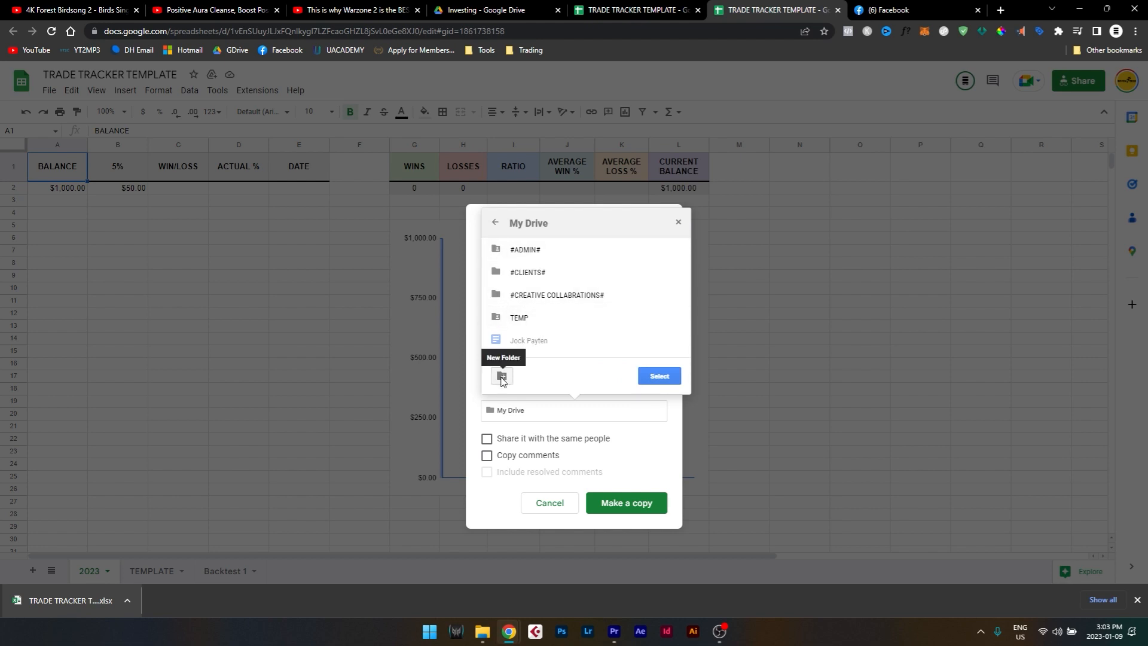
left_click(502, 377)
type("Inve")
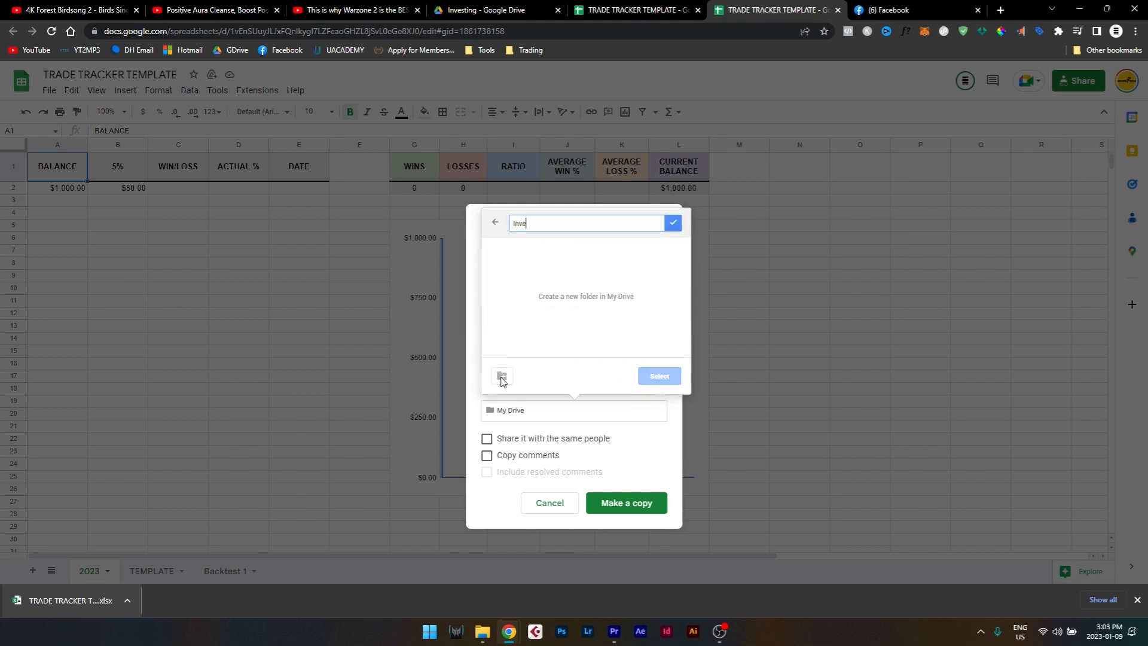
type("sting")
key("Return")
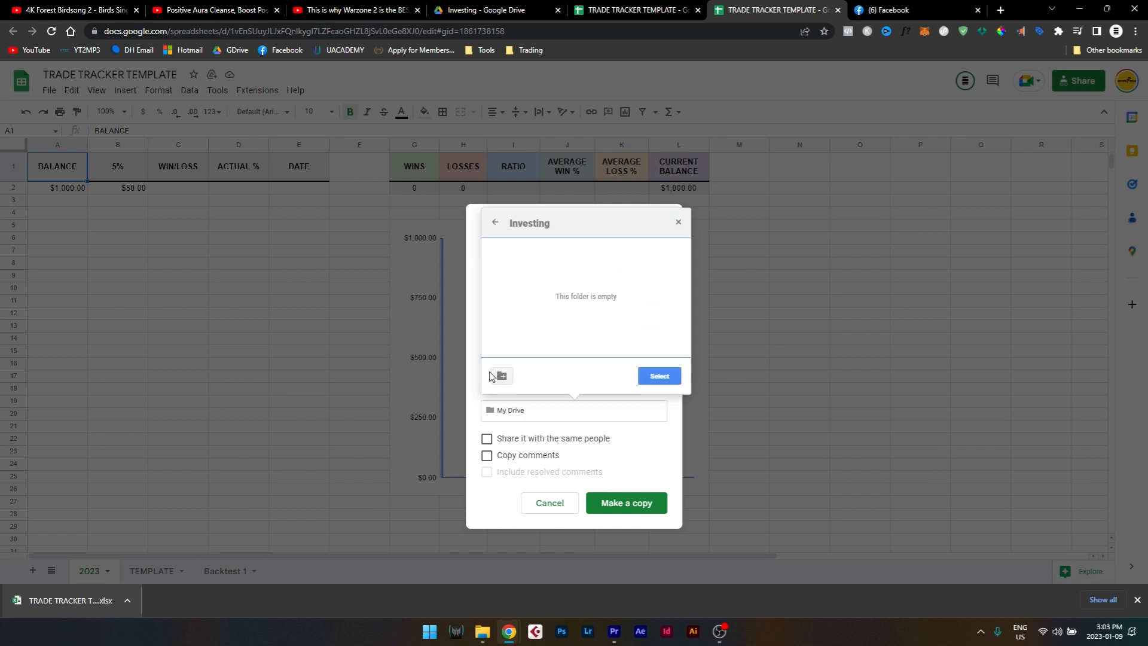
left_click(657, 377)
left_click(637, 504)
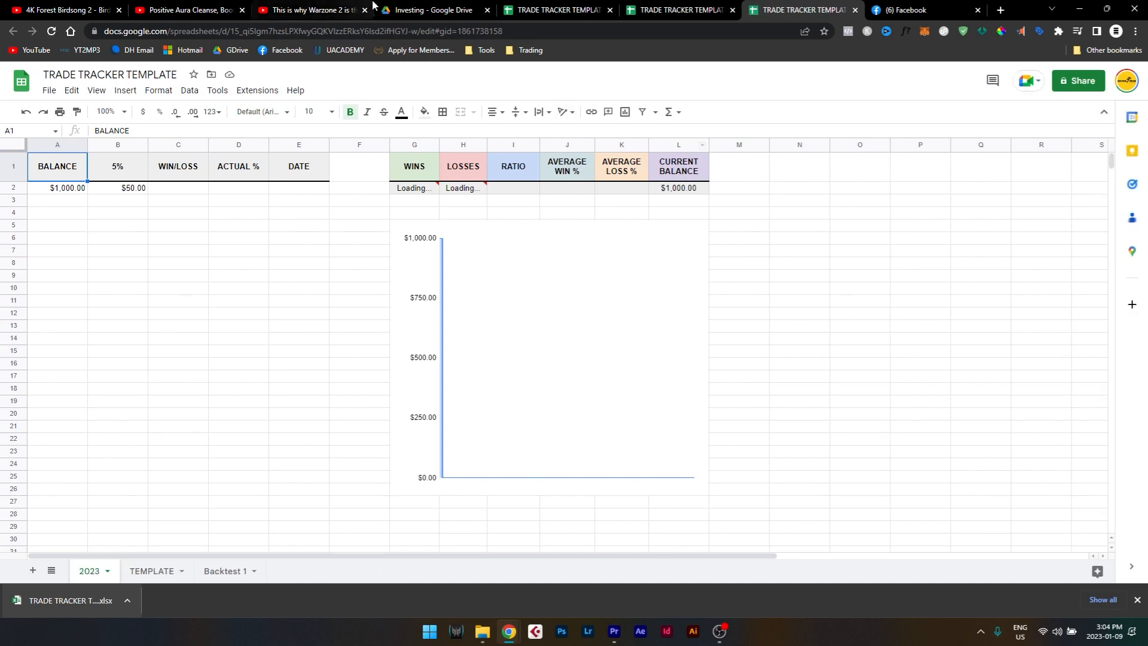
Check the copied file in the Investing folder of the Seven Tree Media account's Google Drive.
mouse_move(457, 4)
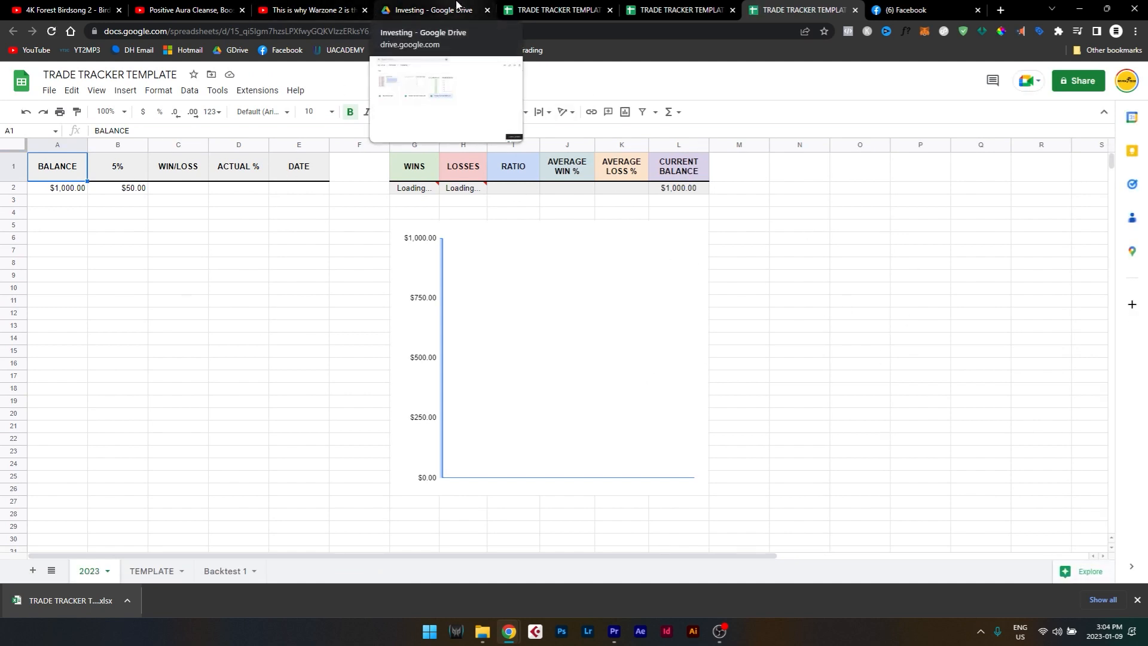
left_click(456, 4)
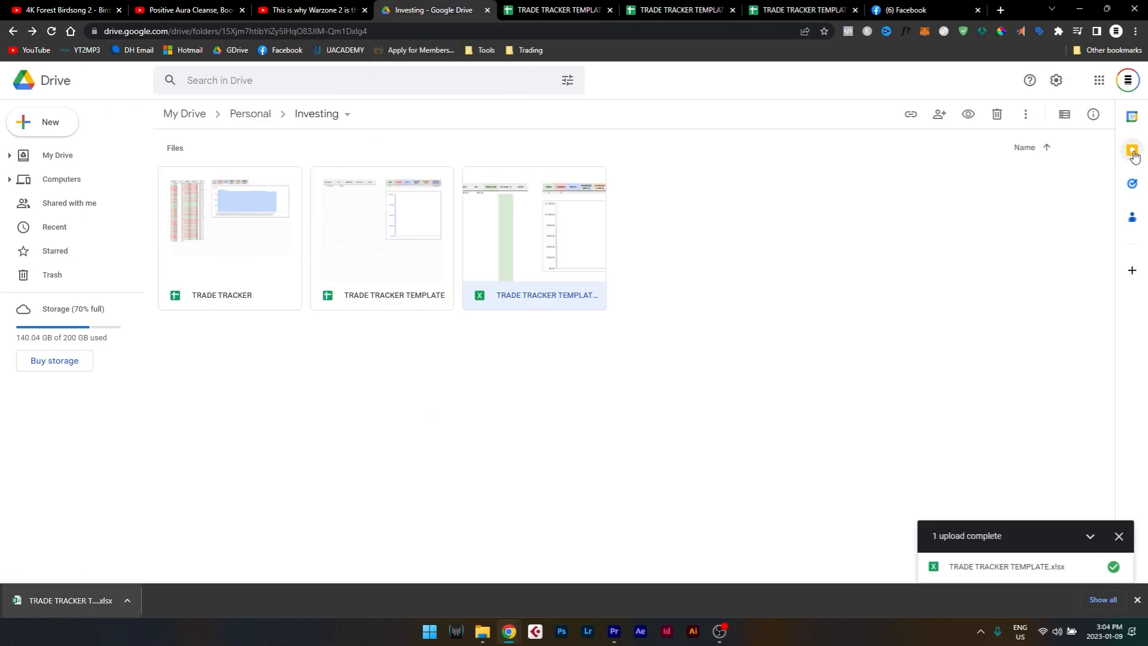
left_click(1129, 85)
left_click(1011, 251)
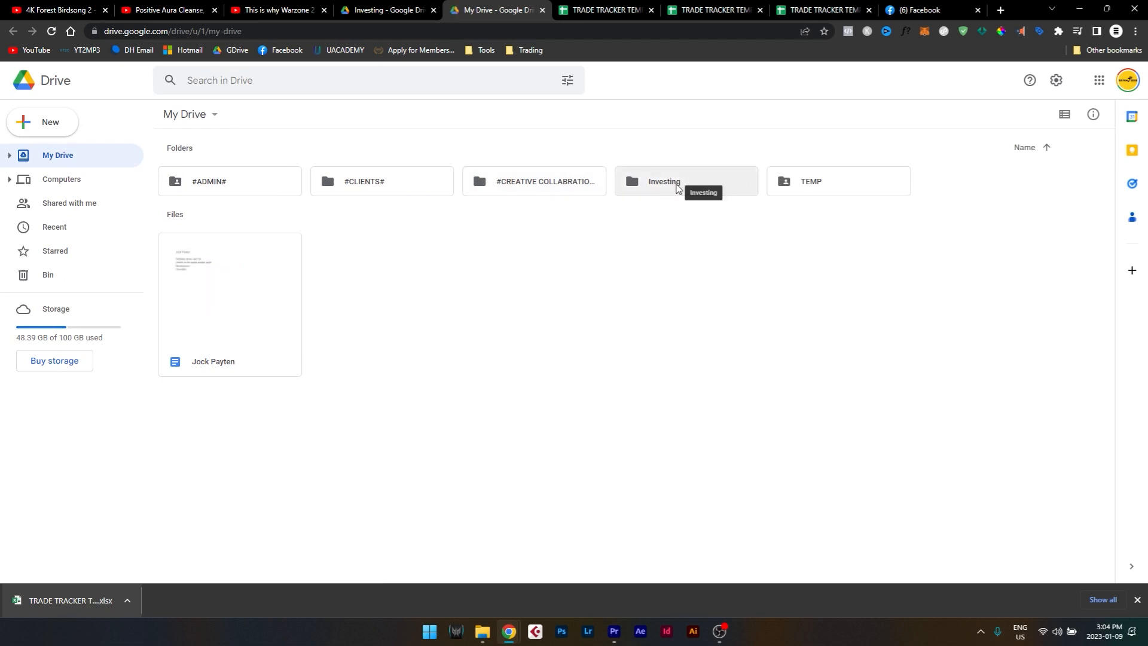
double_click(677, 188)
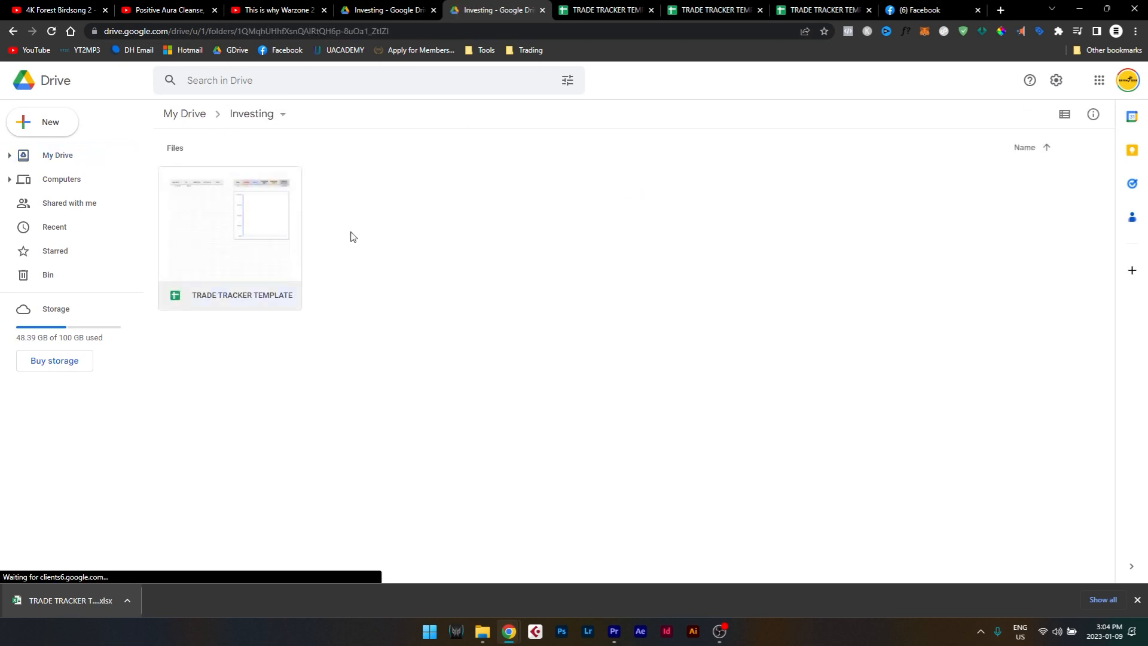
left_click(235, 273)
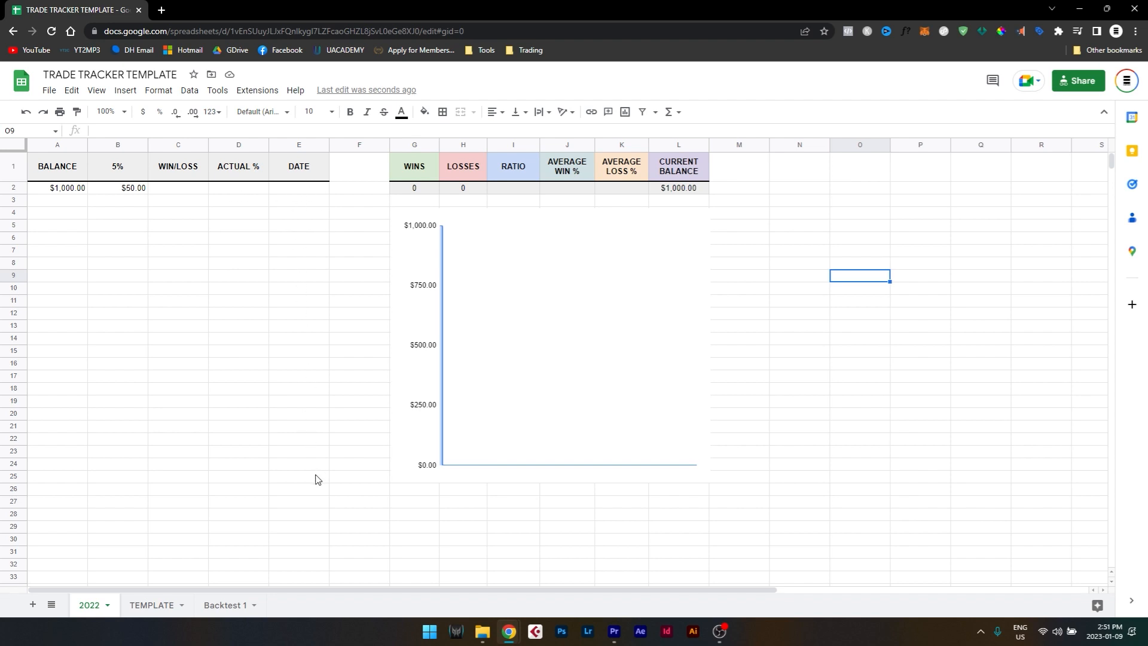
Enter the trade results 35, 15, -18 and 60 in the WIN/LOSS column, cells C2 to C5.
left_click(177, 194)
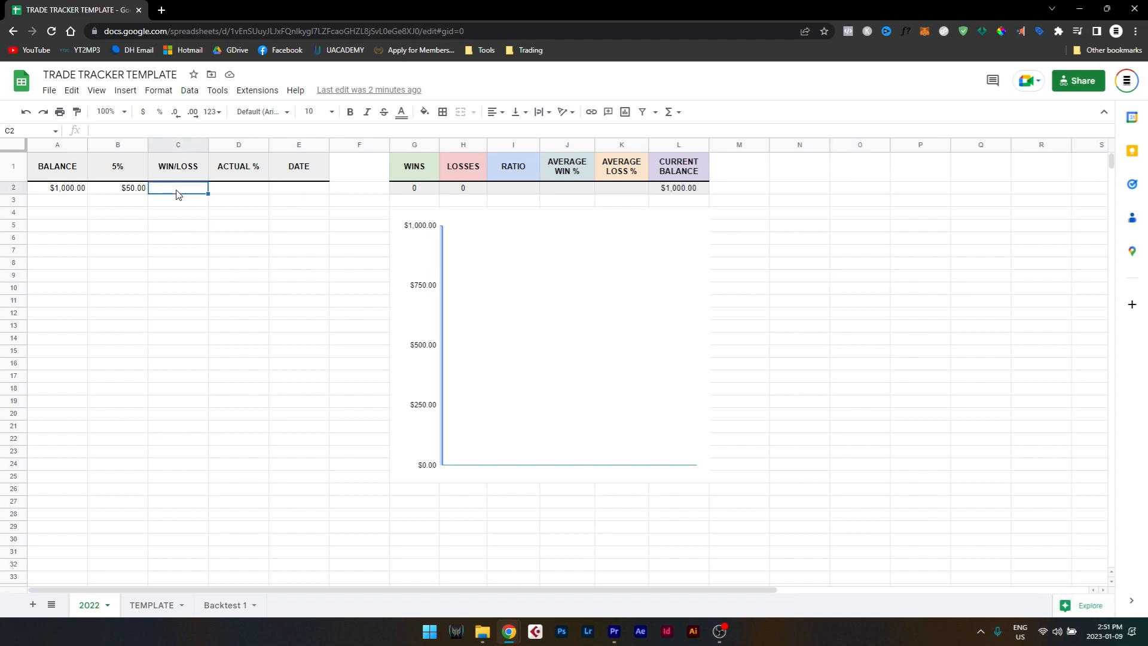
type("35")
key("Return")
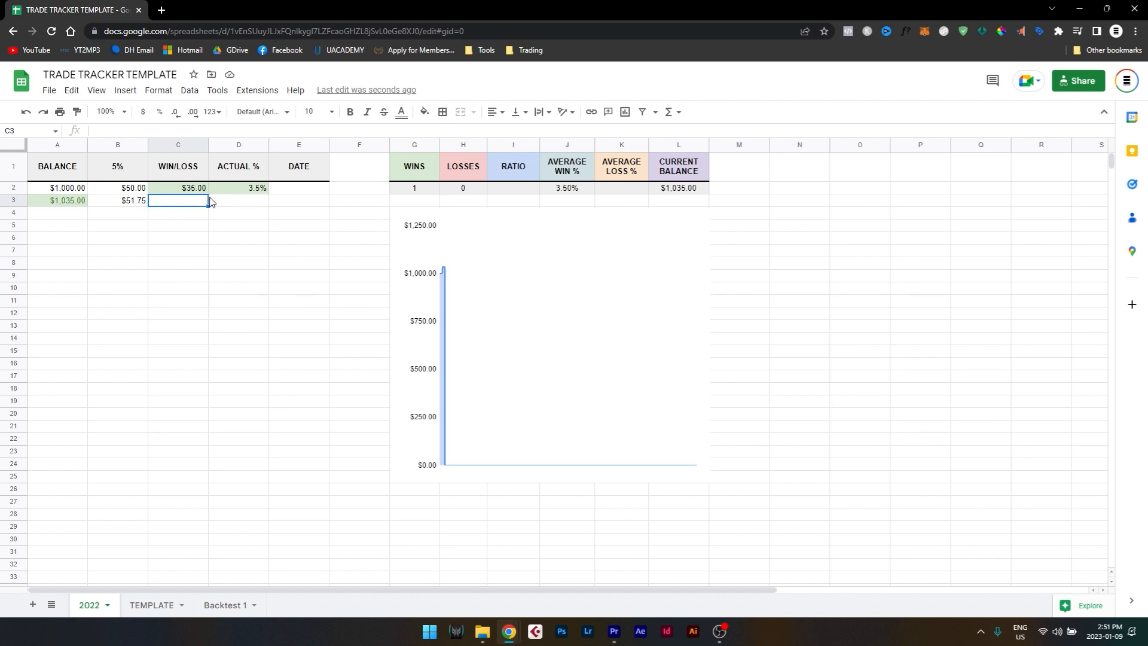
type("15")
key("Return")
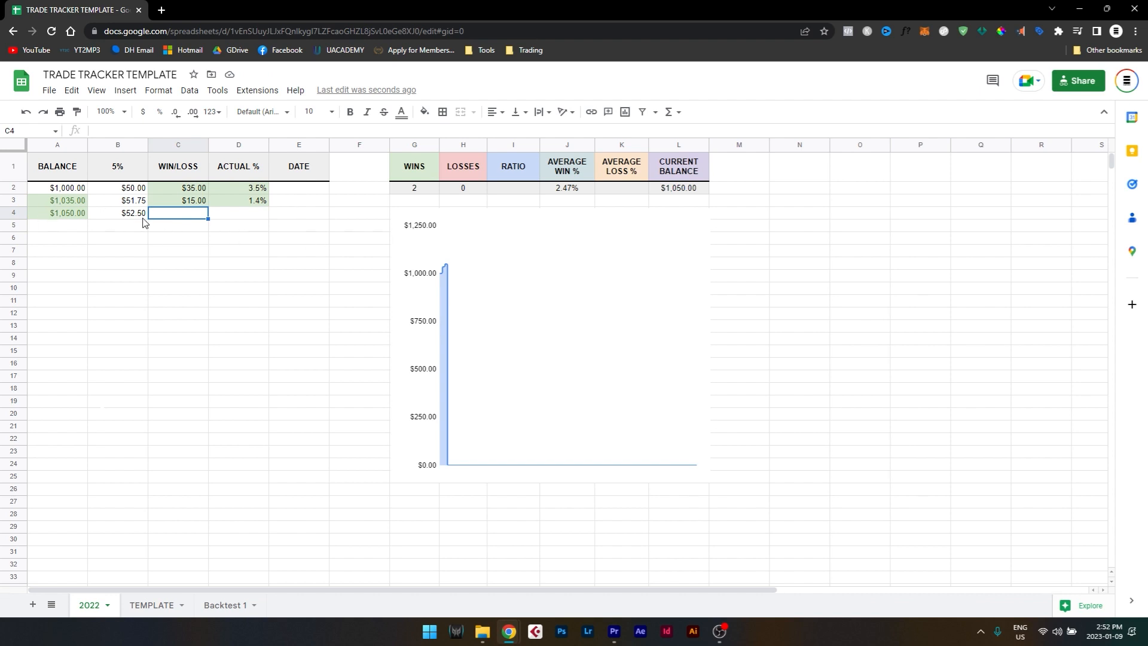
type("-18")
key("Return")
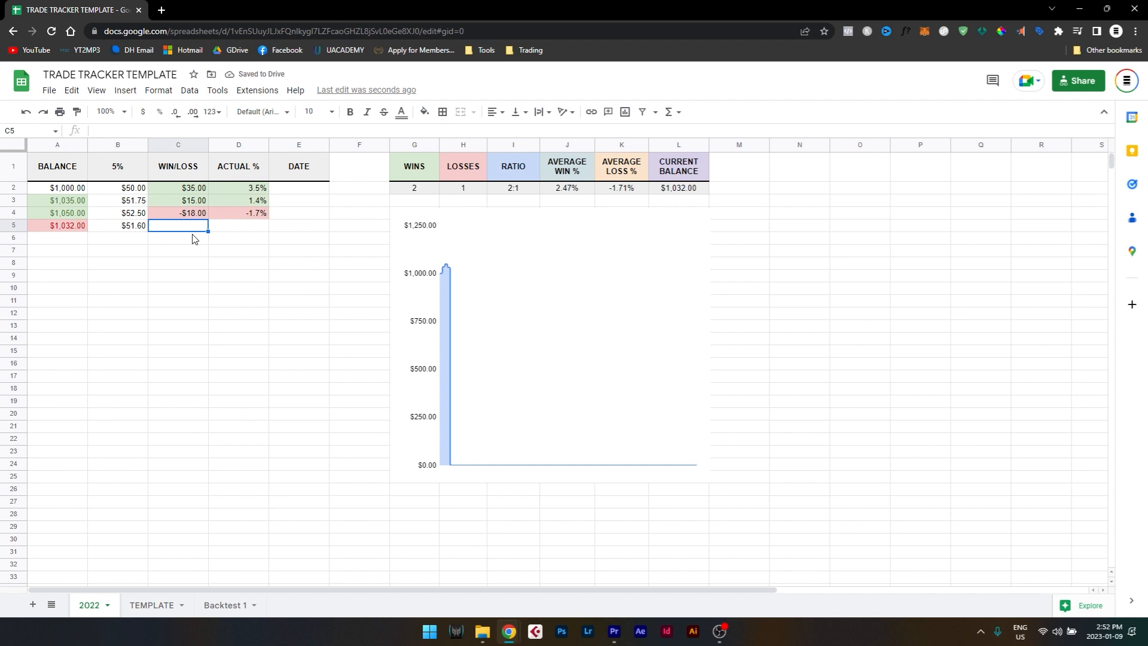
type("60")
key("Return")
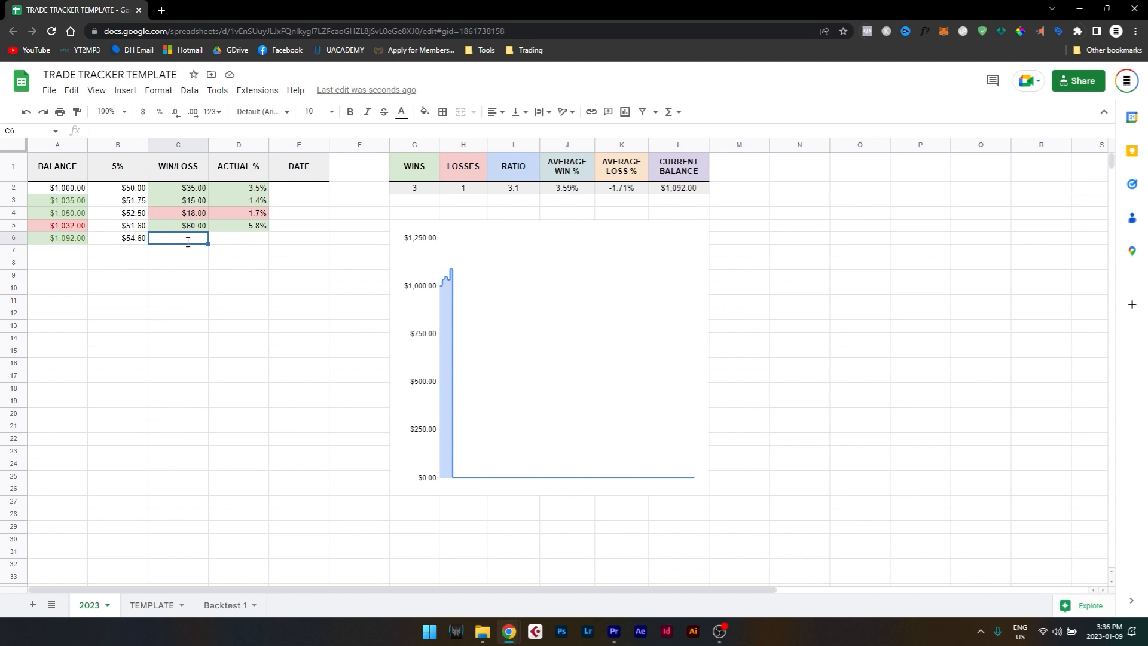
type("75")
key("Return")
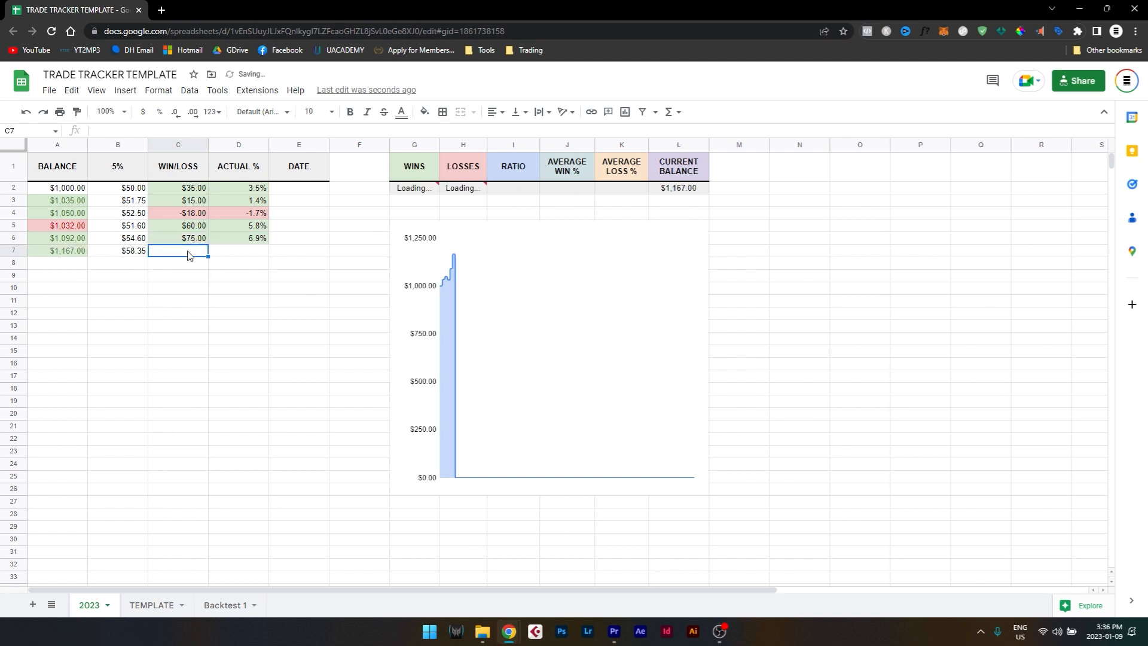
key("ctrl+z")
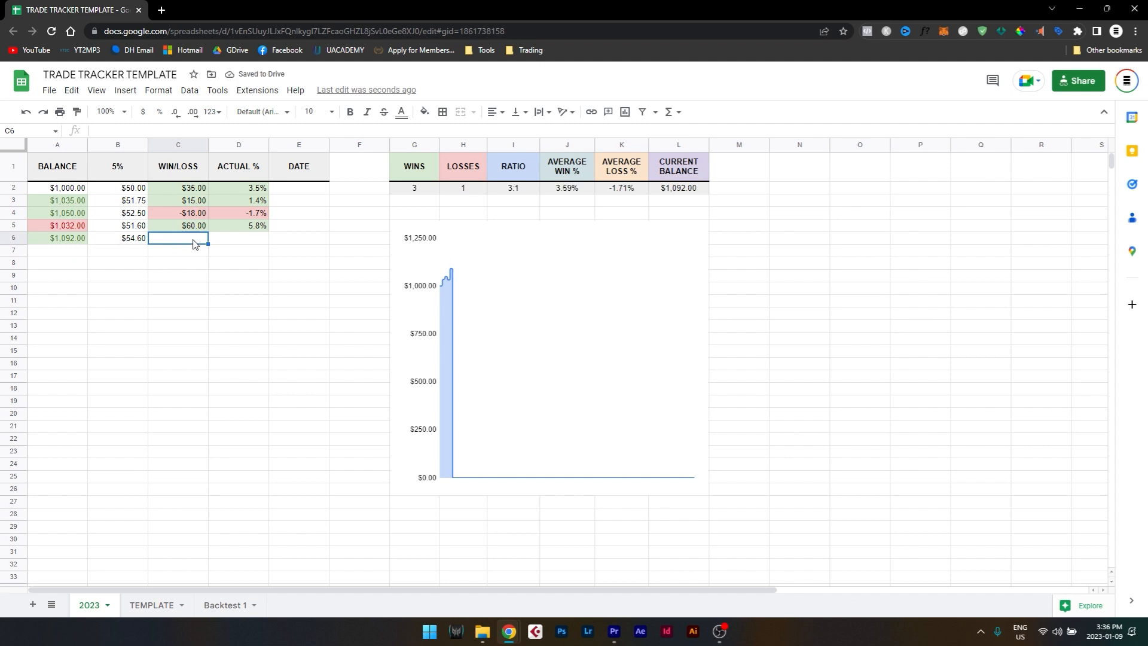
Record a loss of -26 in the WIN/LOSS column at cell C6.
type("-26")
key("Return")
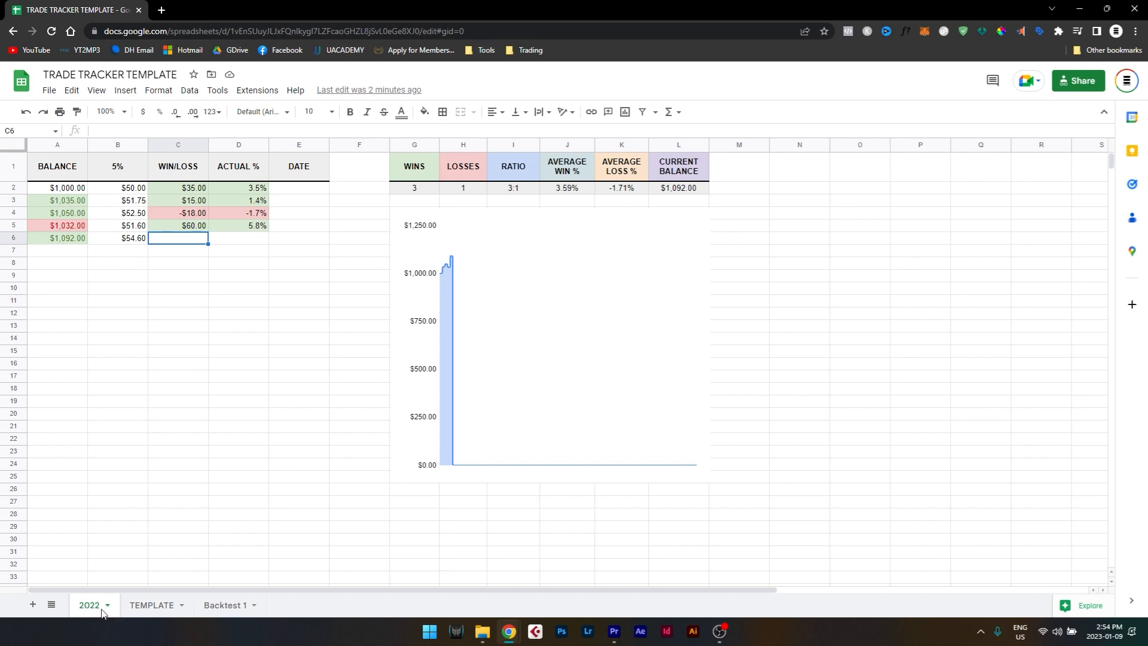
Compare the 2022 sheet with the blank TEMPLATE sheet and duplicate the TEMPLATE sheet.
left_click(151, 606)
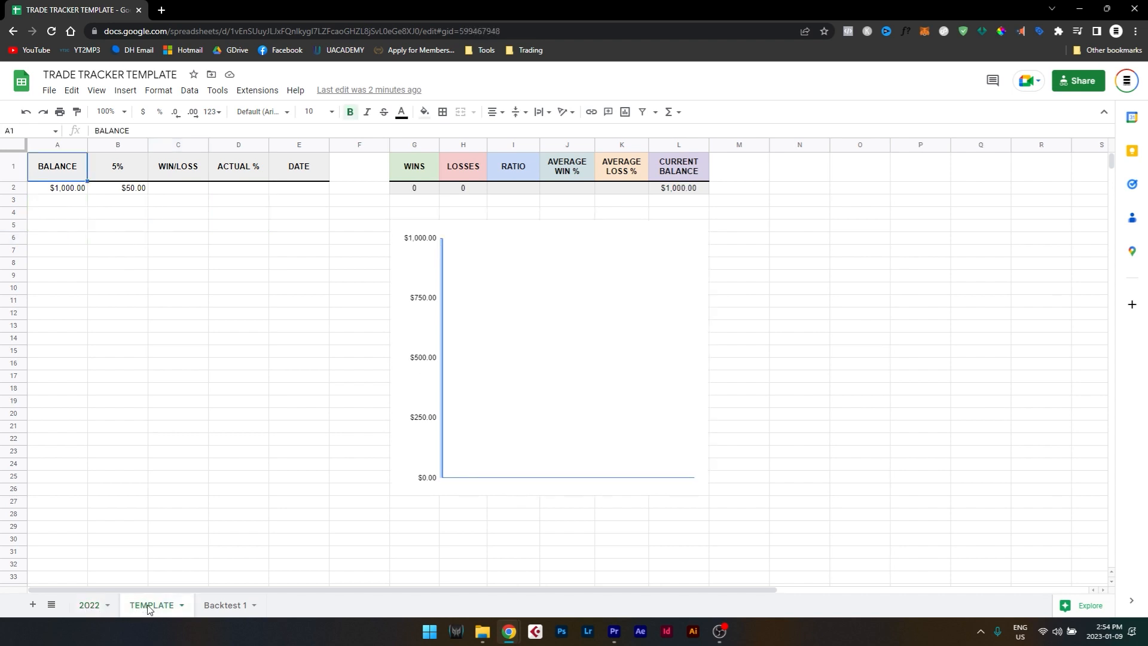
left_click(91, 606)
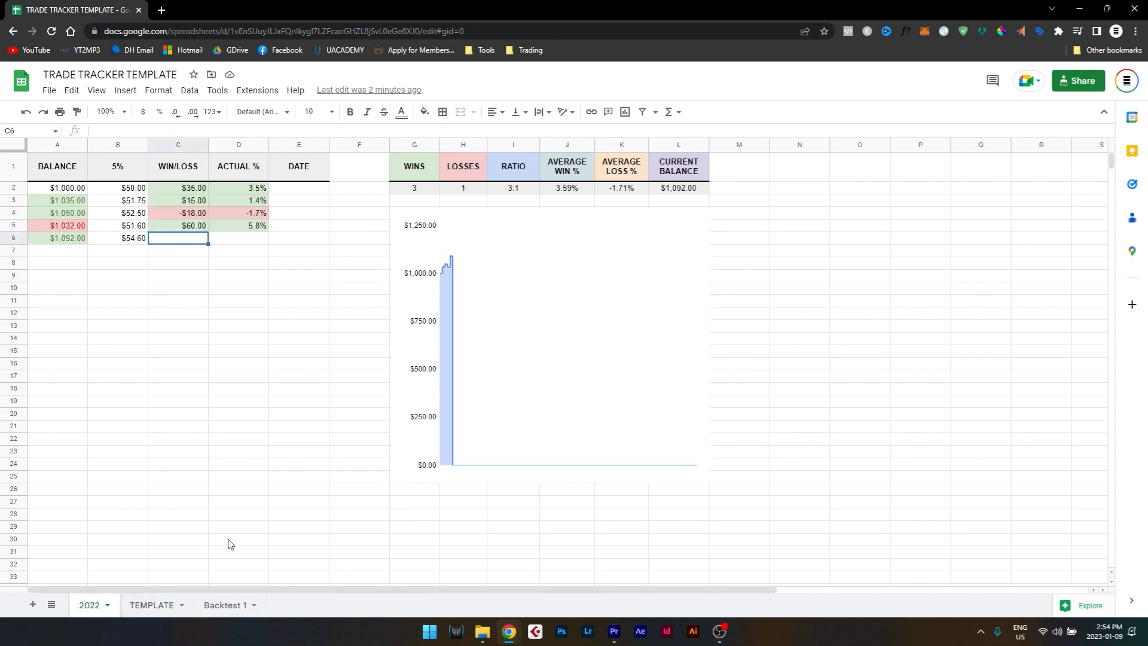
left_click(153, 605)
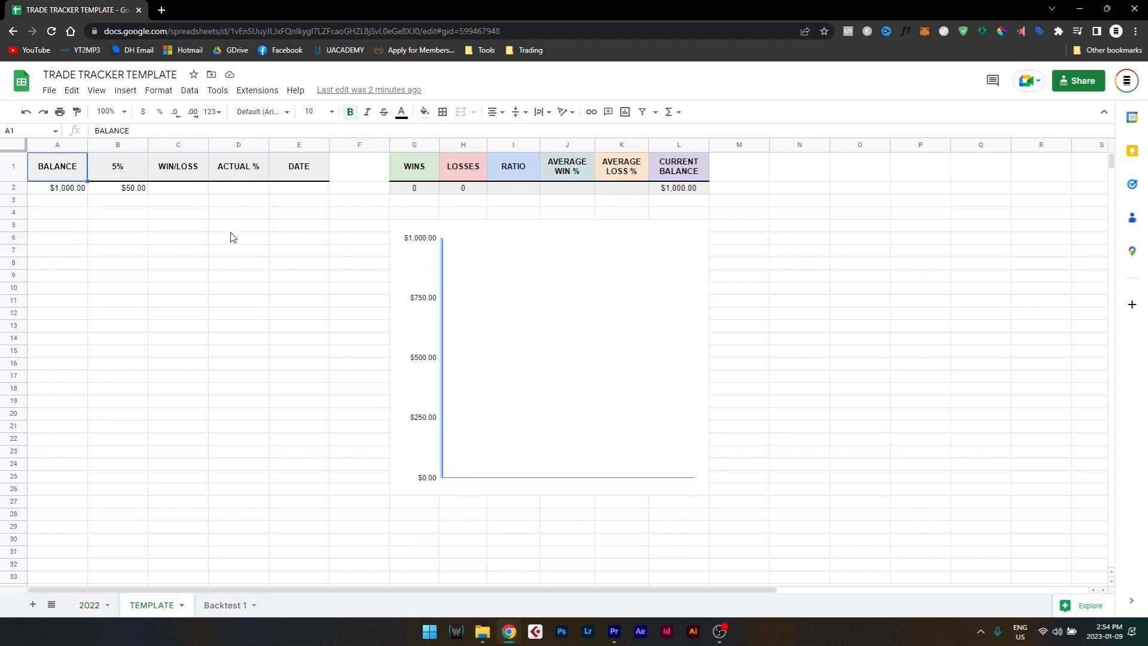
right_click(153, 610)
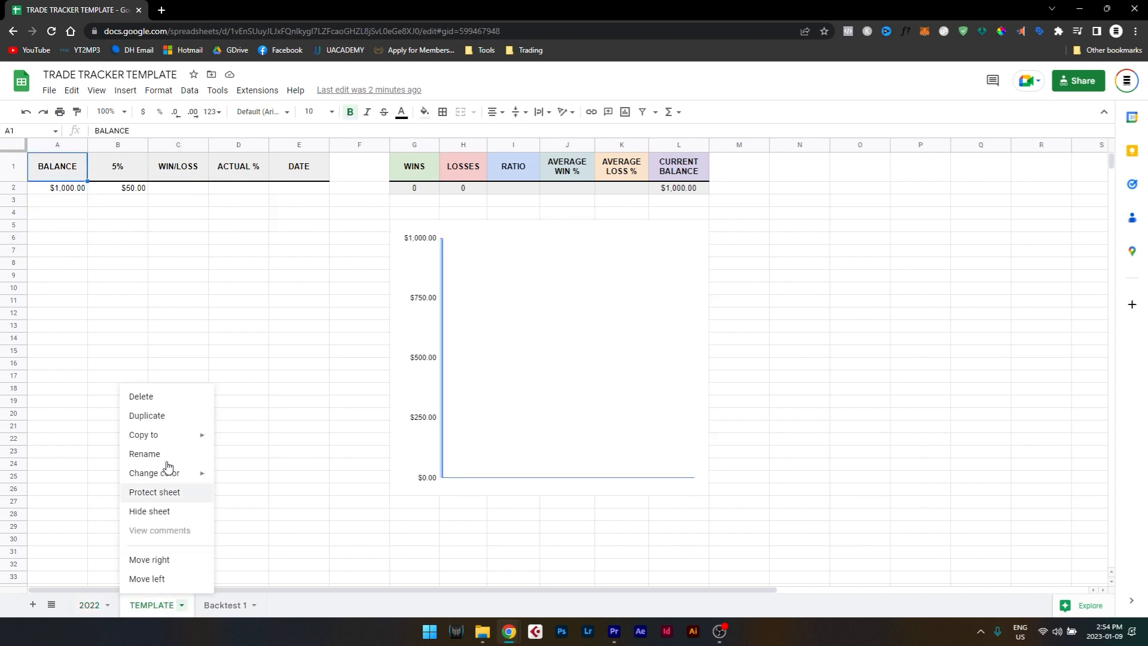
left_click(151, 422)
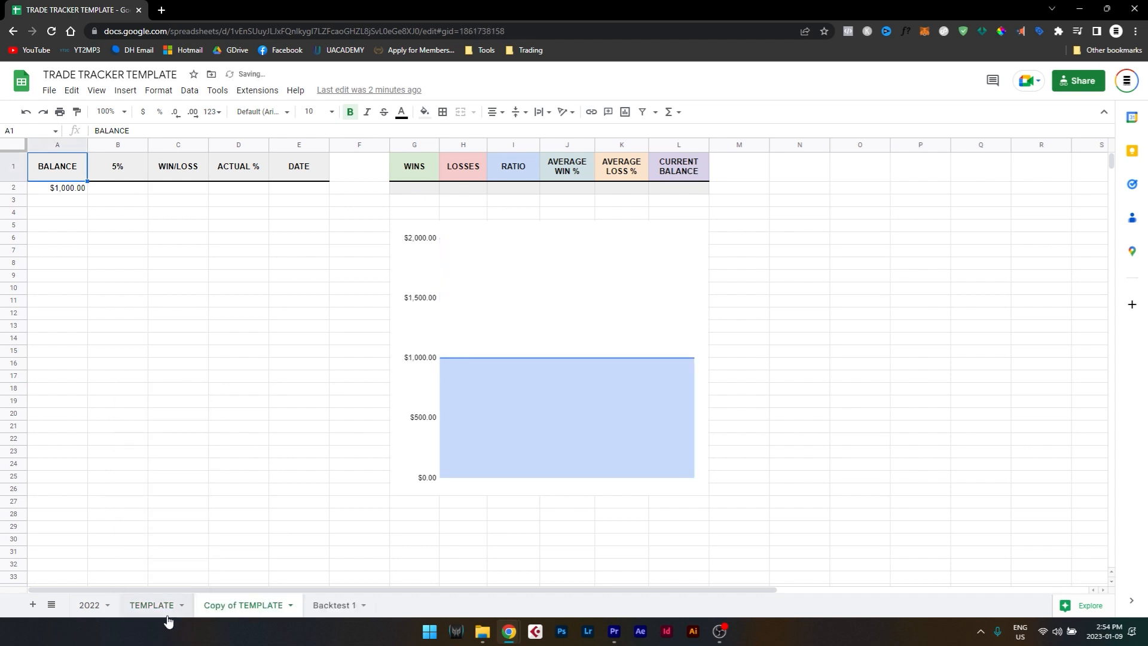
Rename the duplicated sheet 2023 and place it between the 2022 and TEMPLATE sheets.
double_click(245, 607)
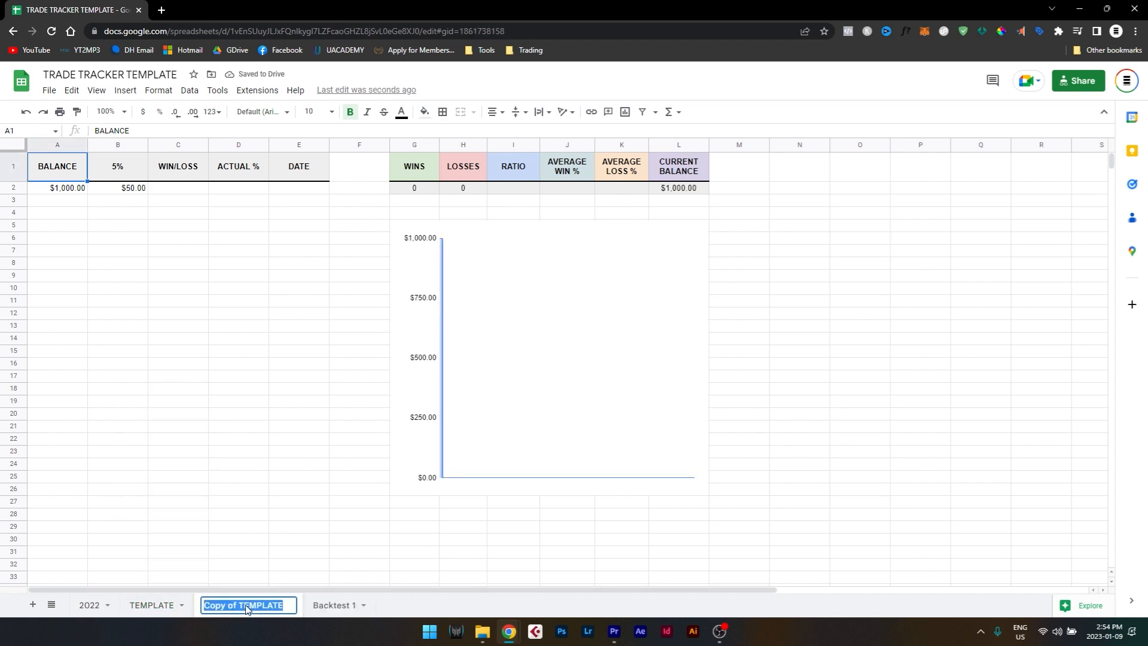
type("2023")
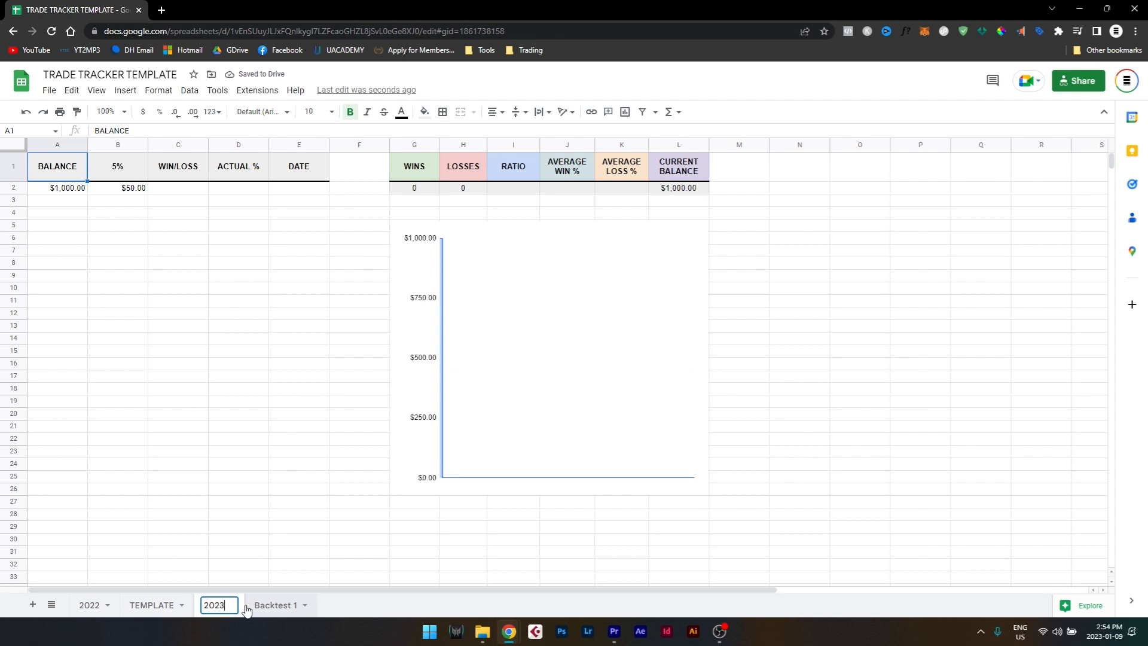
key("Return")
left_click_drag(239, 610, 191, 622)
Open the Backtest 1 sheet to view its layout and RULES section.
left_click(272, 606)
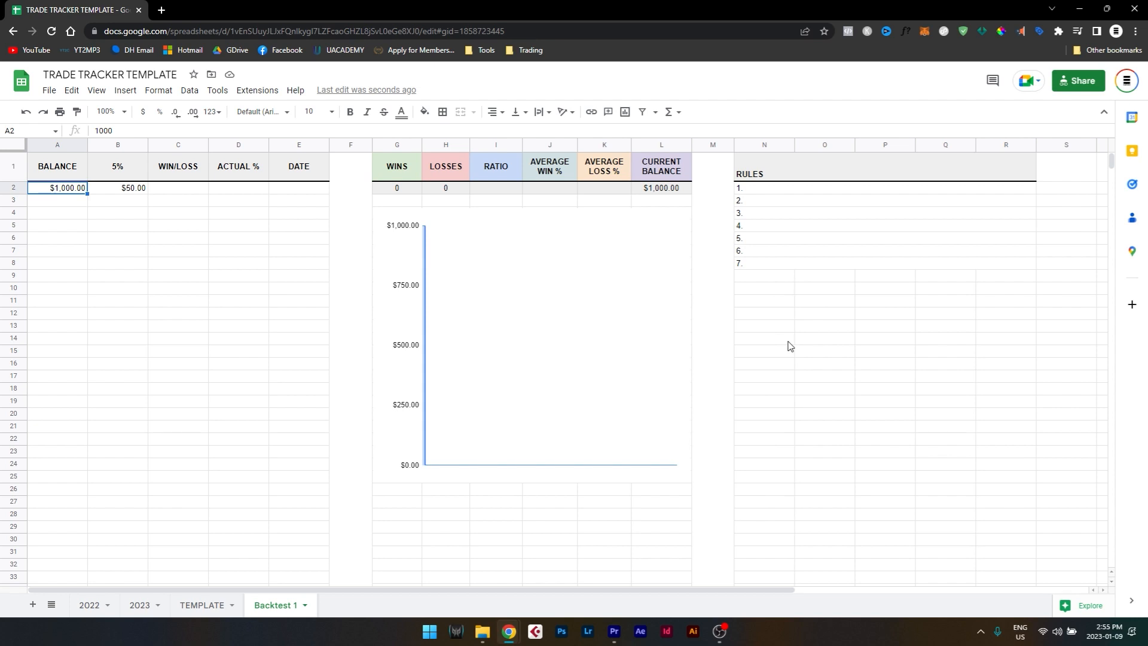
Redo the undone entries for rules 1 to 4 in the RULES section, from the double top condition through the 1.6 x Risk take profit.
key("ctrl+y")
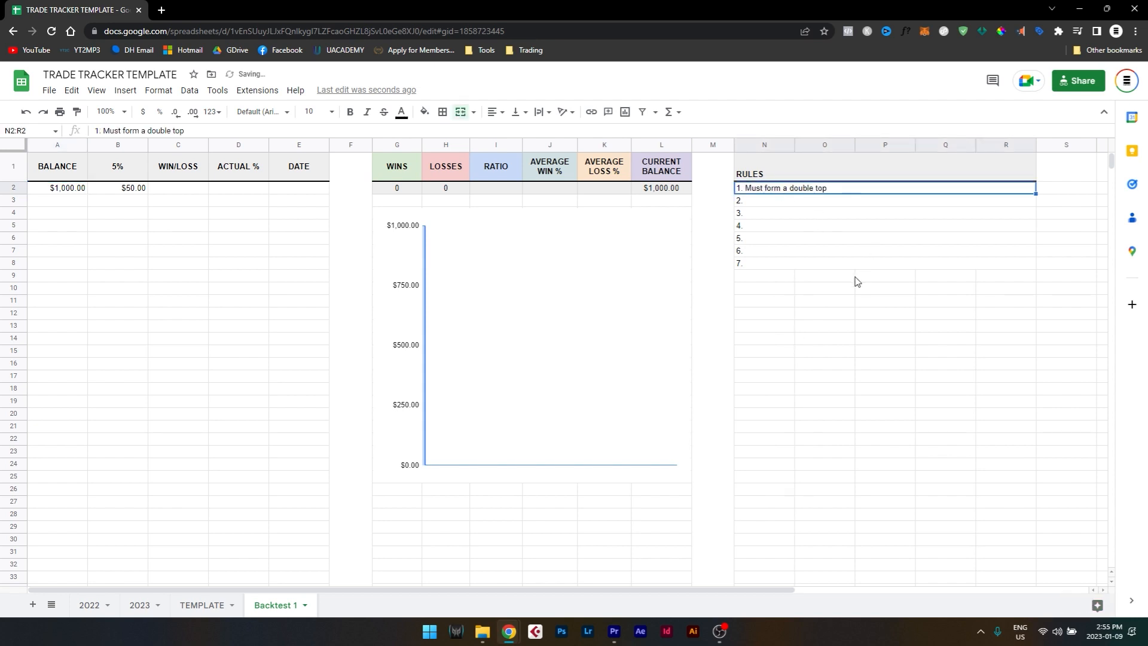
key("ctrl+y")
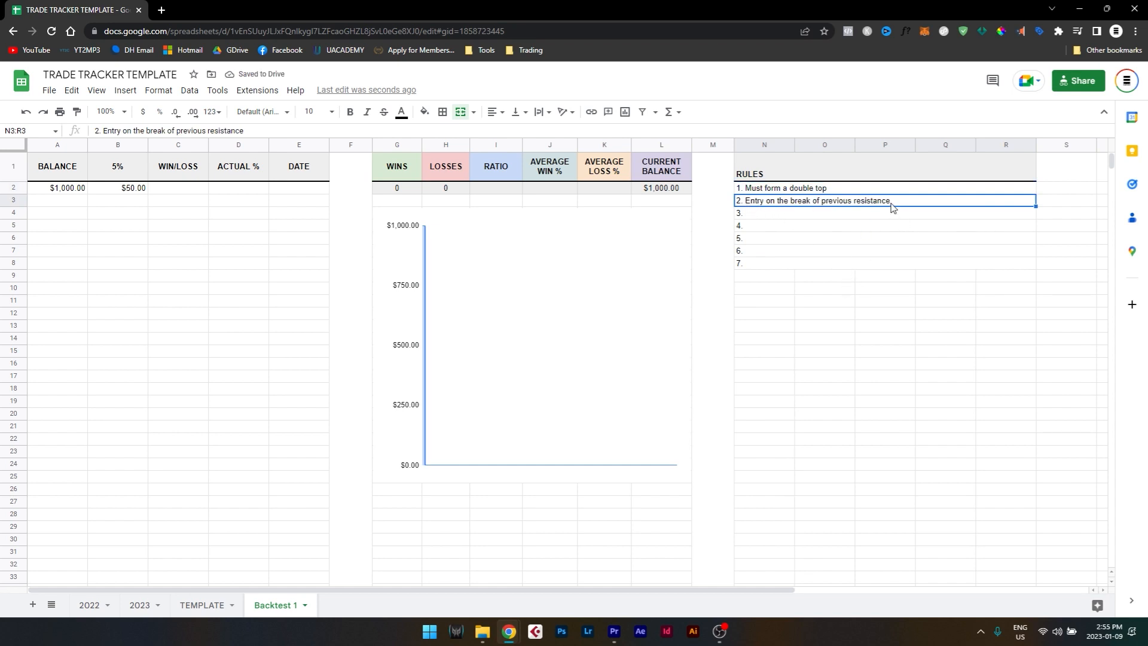
key("ctrl+y")
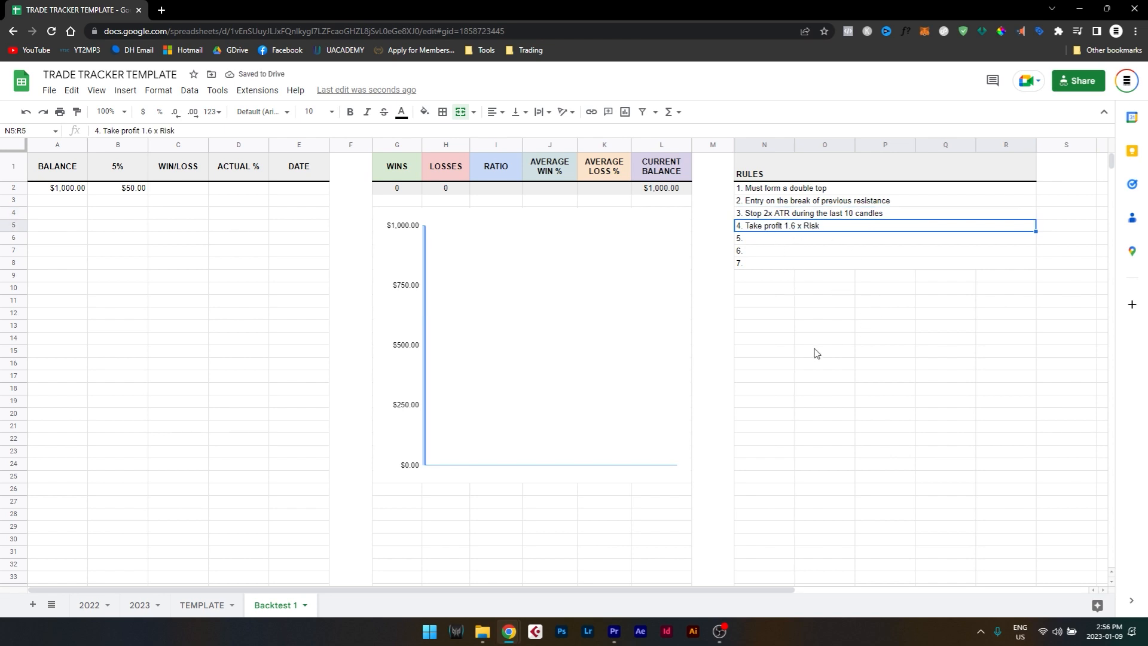
Switch to TradingView and show the late-December price action on the DJ30 5-minute chart.
left_click(427, 633)
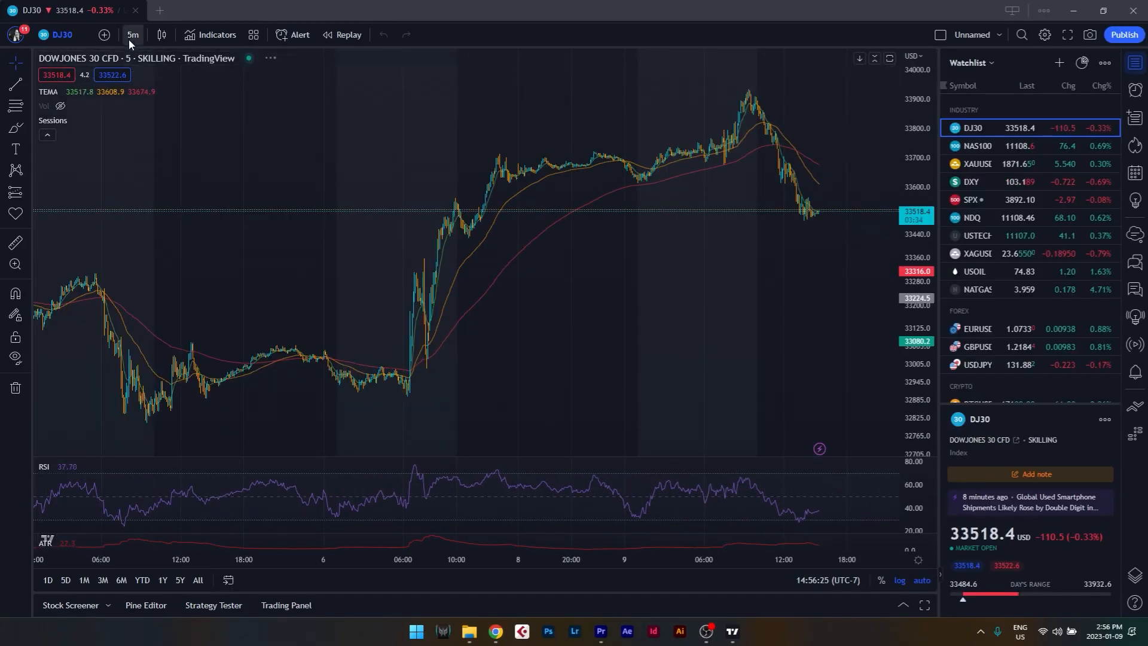
left_click(133, 34)
left_click(410, 141)
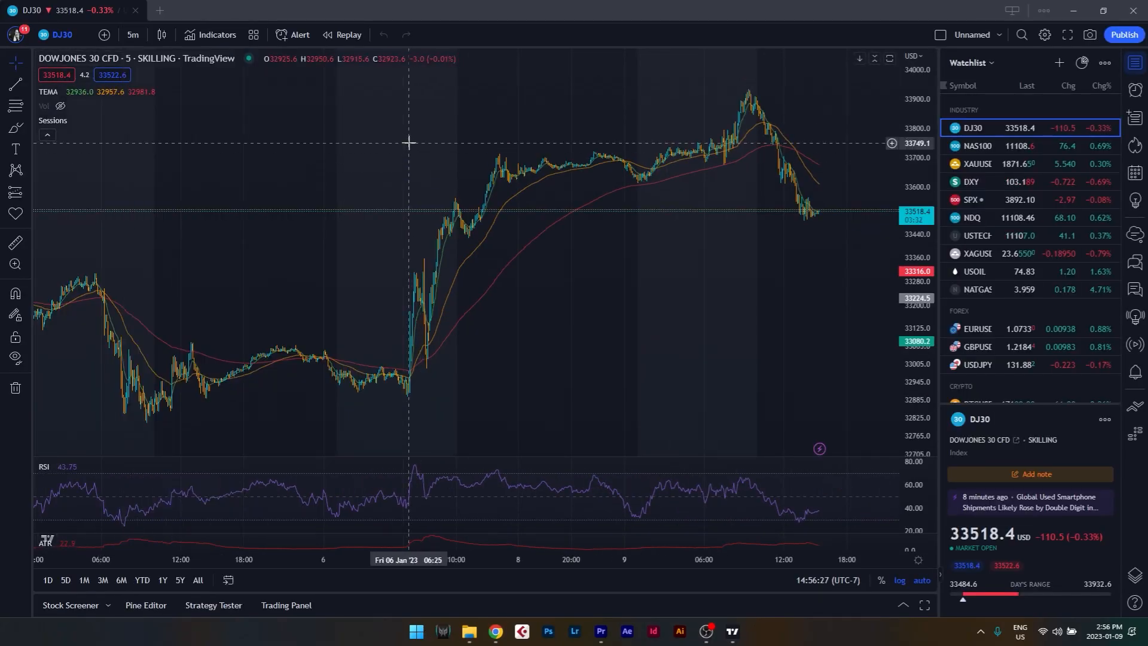
scroll(422, 269, "down", 2)
left_click_drag(454, 296, 808, 321)
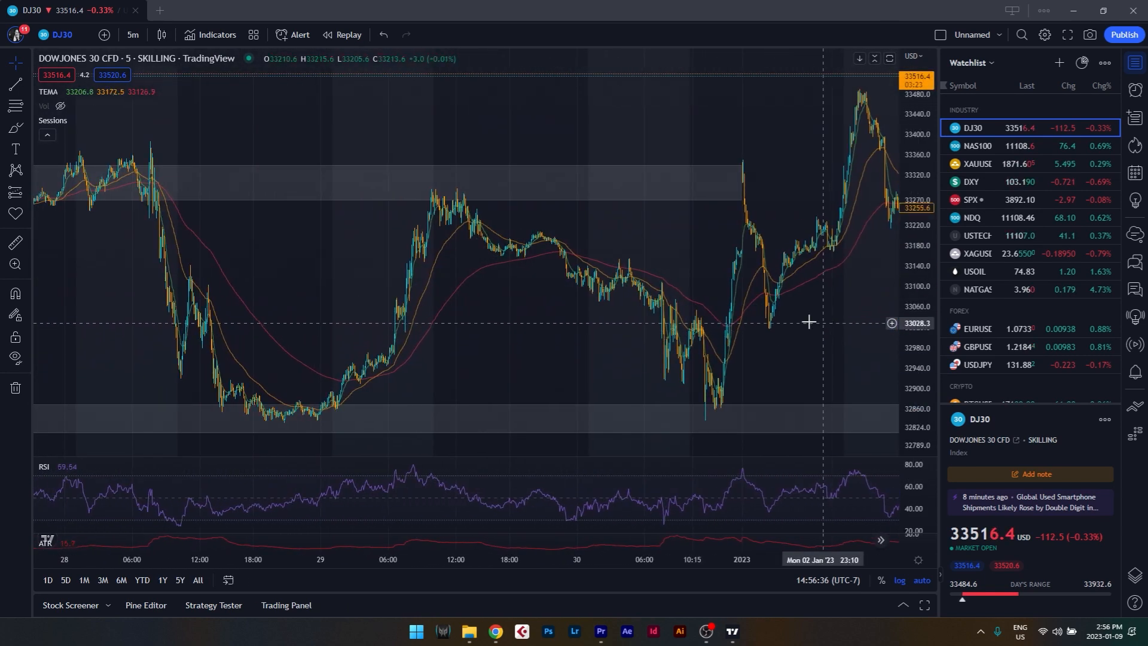
Start a bar replay from the morning of 29 December, play it through the double top, and pause it around 13:10.
left_click(339, 35)
left_click(428, 206)
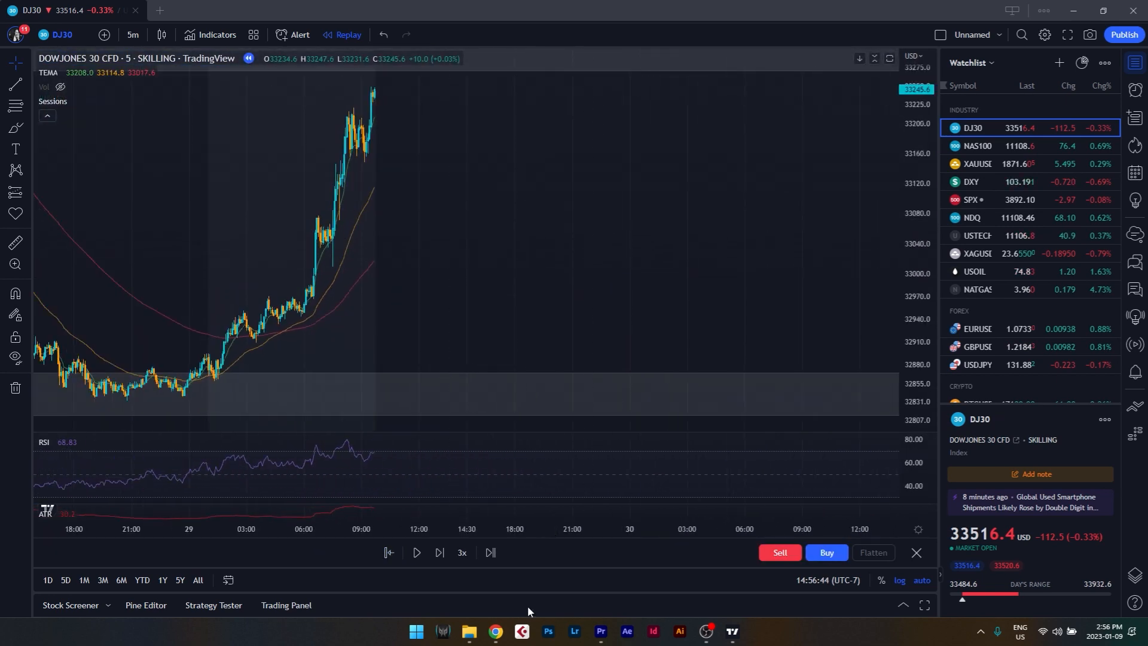
left_click(417, 553)
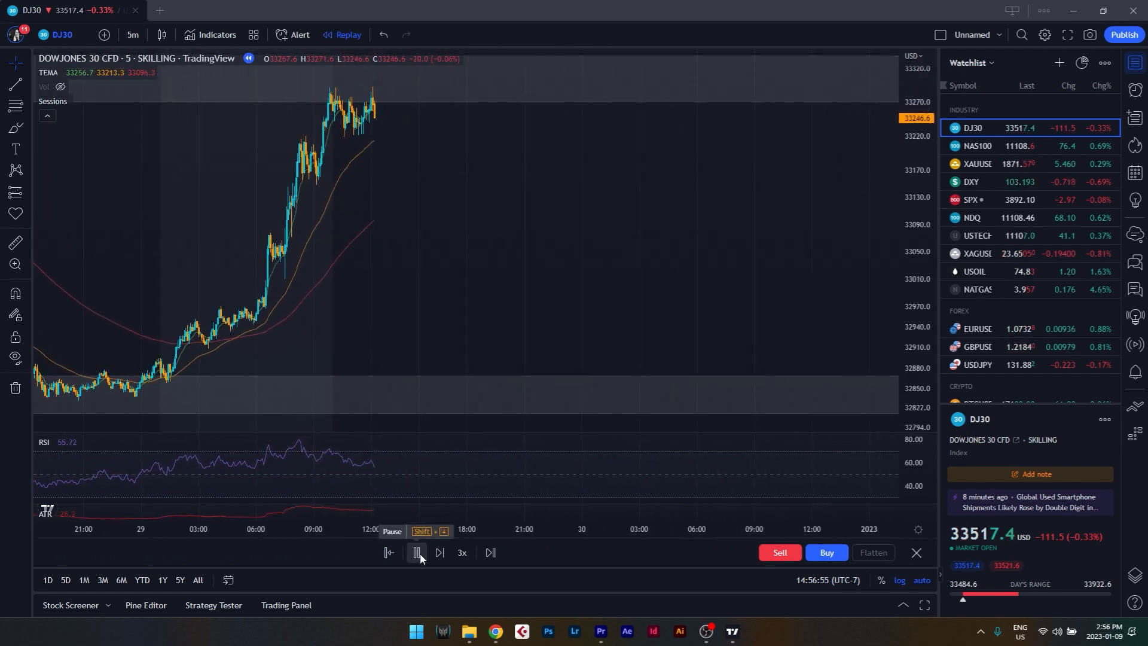
left_click(418, 553)
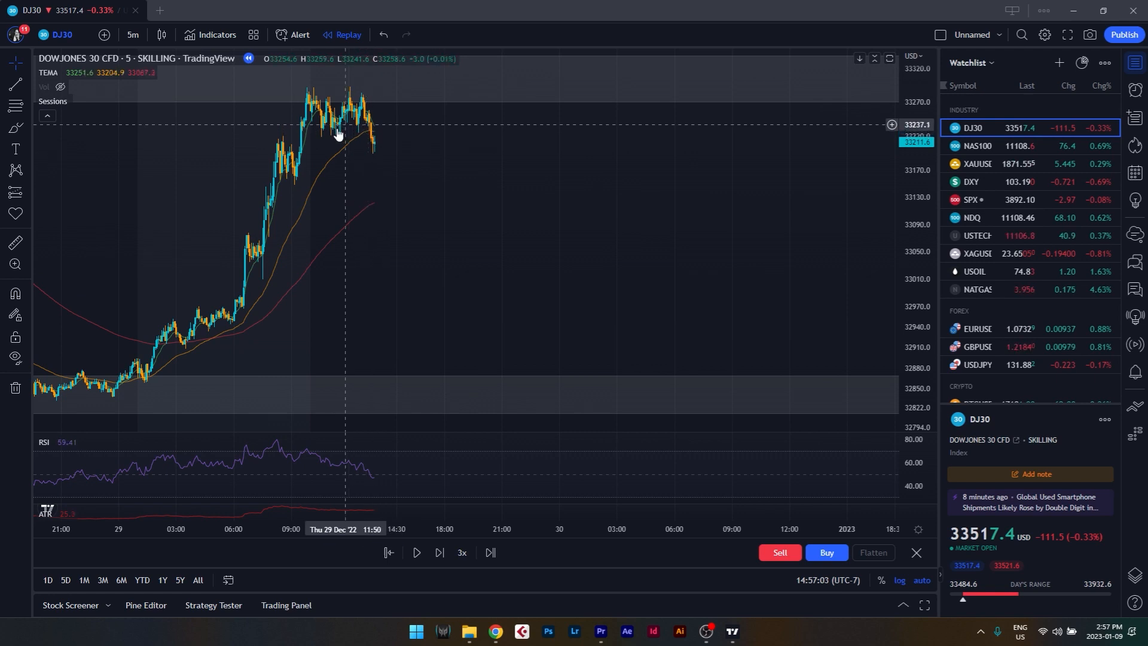
Draw a short position at the 33227.4 breakdown with the stop at 33286.5 and the target at 33130.6.
left_click(27, 192)
left_click(68, 218)
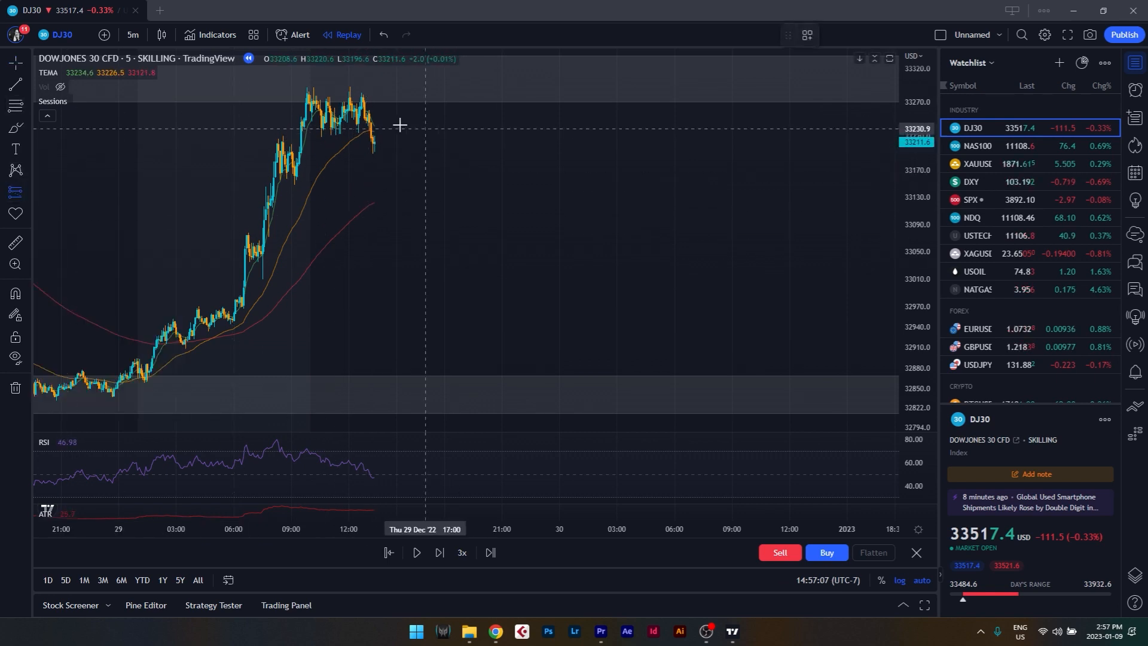
left_click(372, 131)
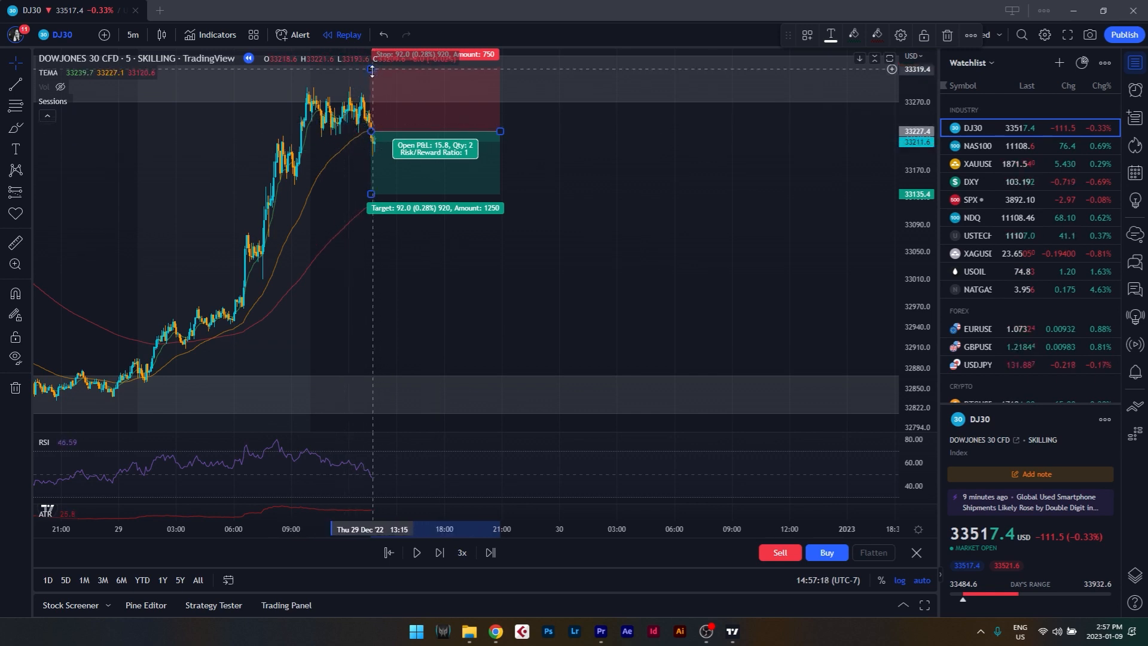
left_click_drag(371, 69, 372, 91)
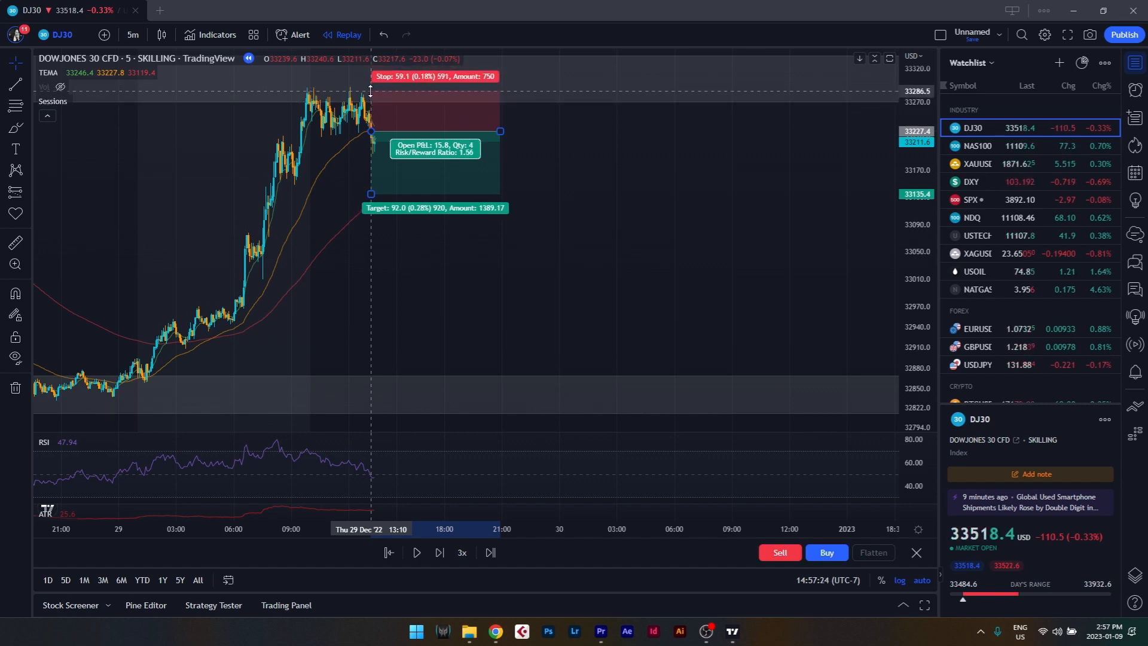
left_click_drag(372, 193, 371, 197)
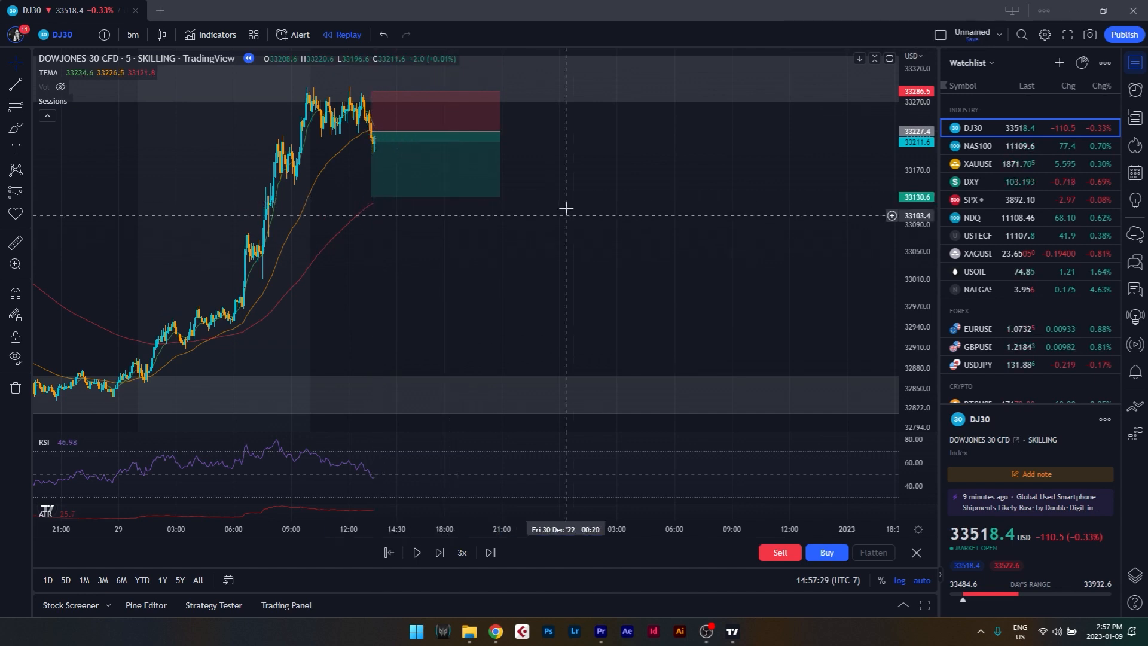
left_click(533, 353)
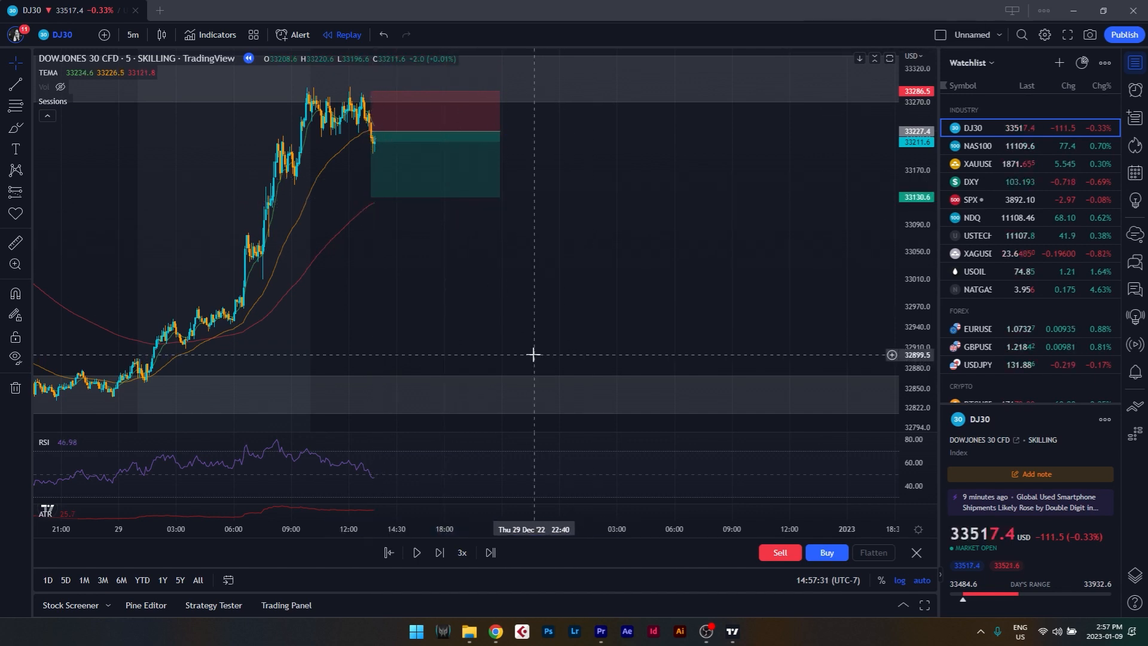
Set the replay speed to 10x and play the replay until price reaches the short position's target.
left_click(462, 552)
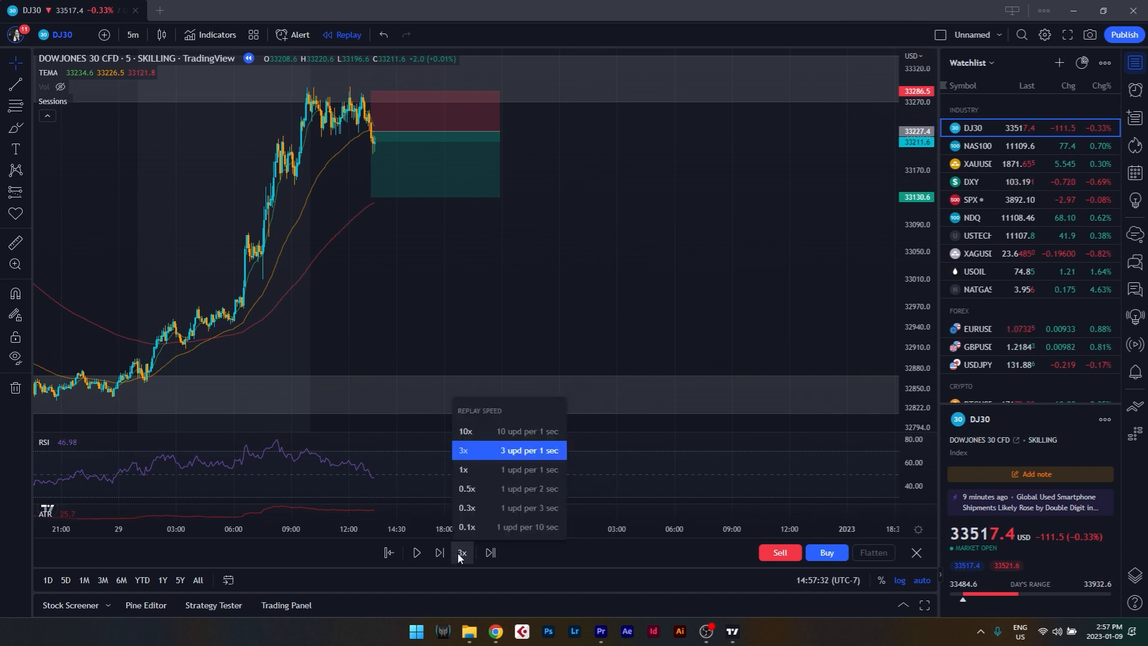
left_click(479, 433)
left_click(417, 552)
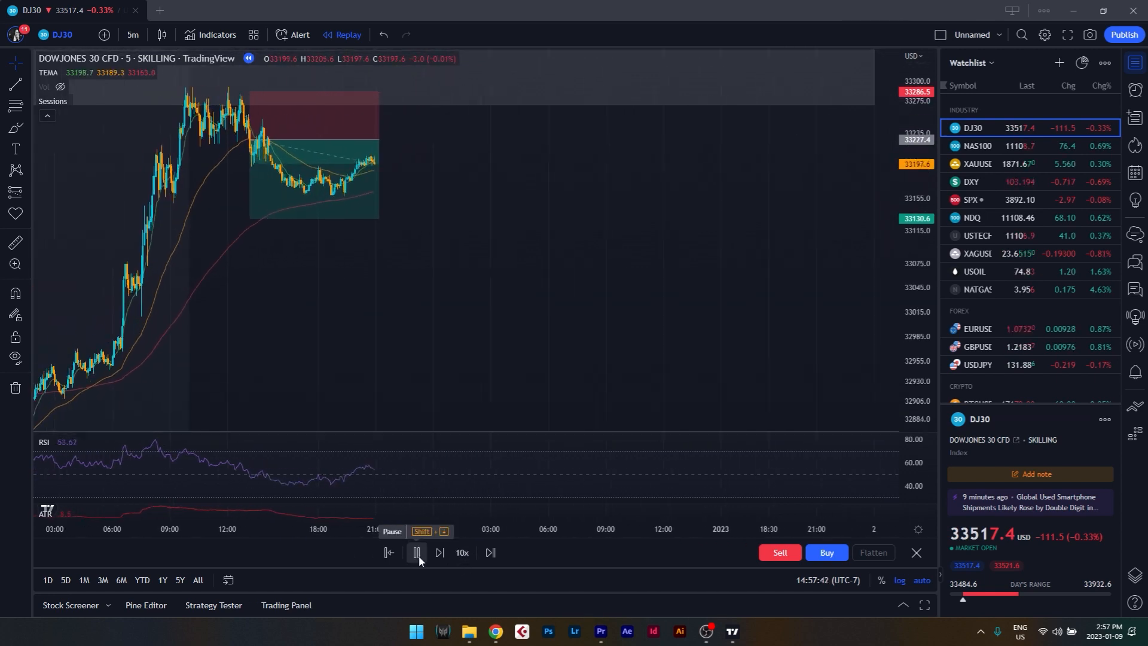
left_click(417, 552)
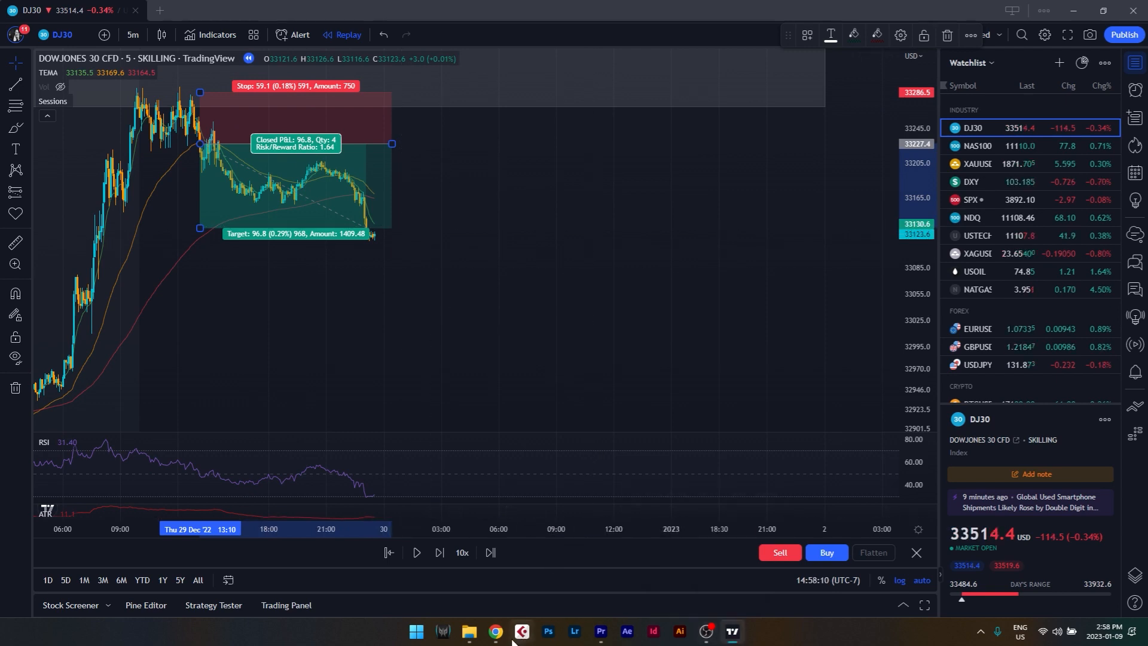
Switch back to the trade tracker spreadsheet and record a win of 96.80 in WIN/LOSS cell C2 of Backtest 1.
mouse_move(495, 632)
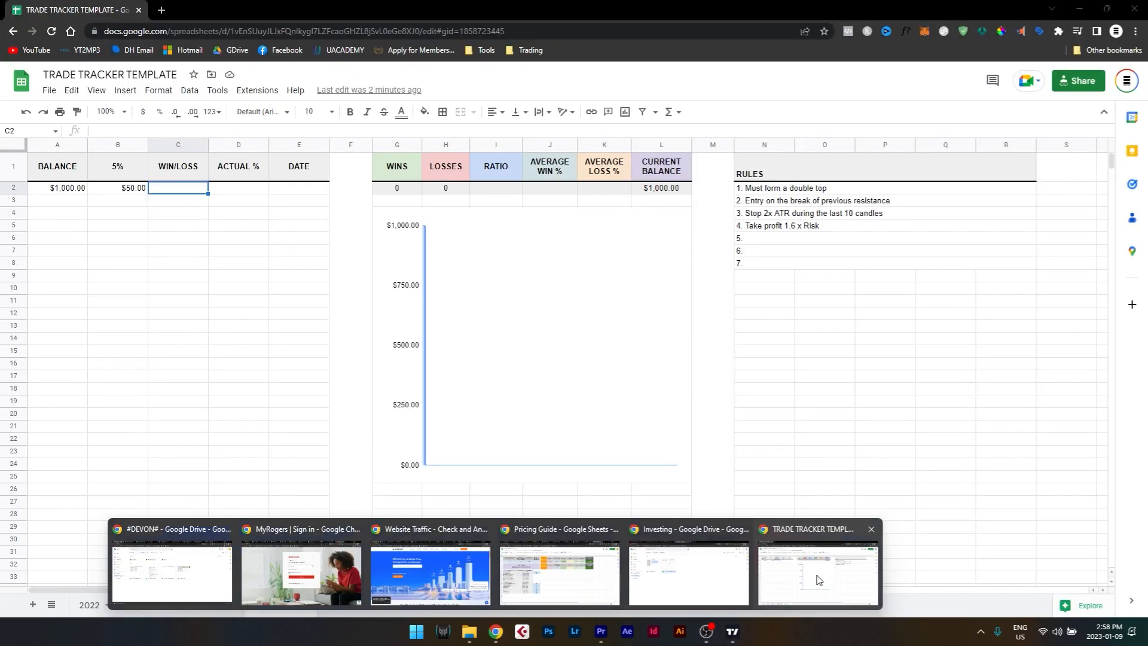
left_click(821, 577)
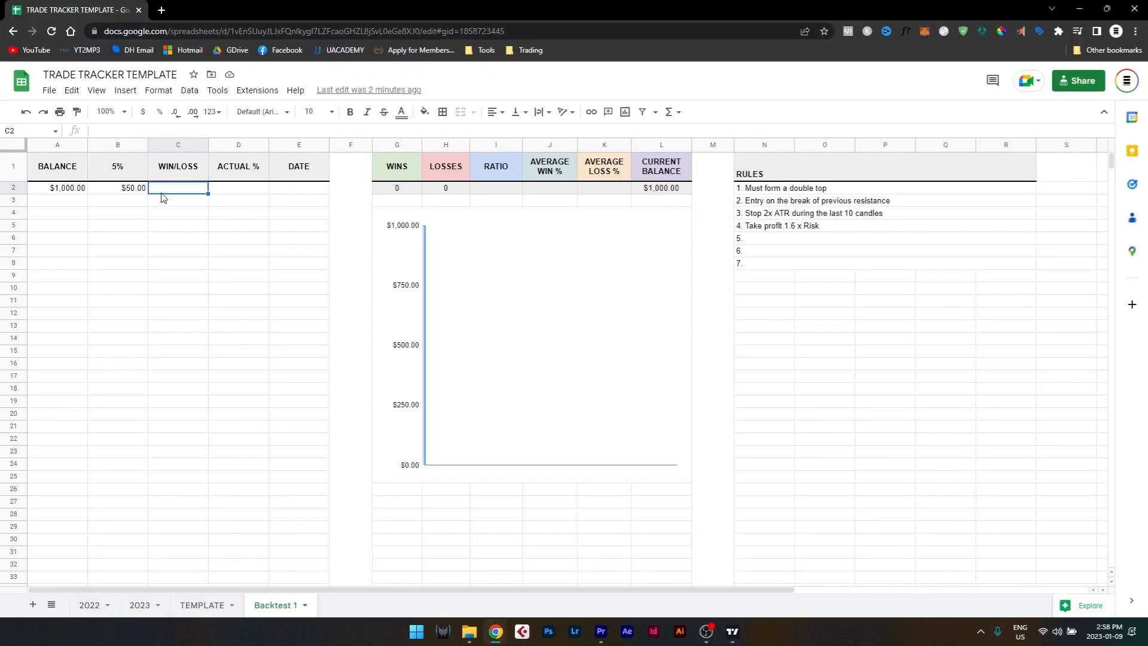
type("96.8")
key("Return")
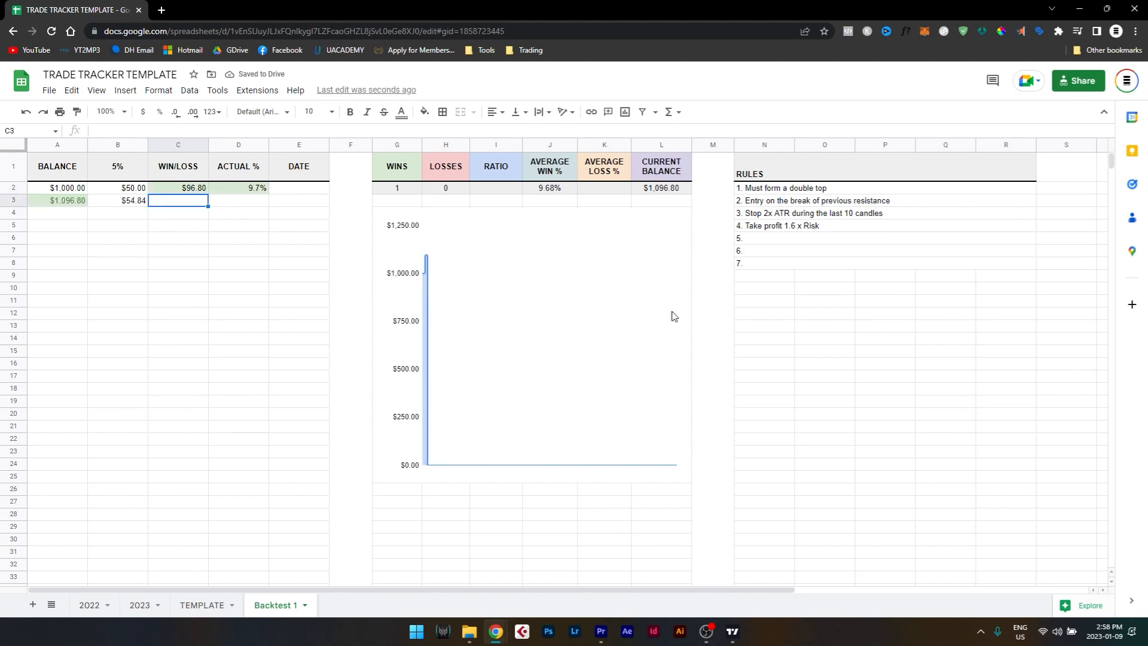